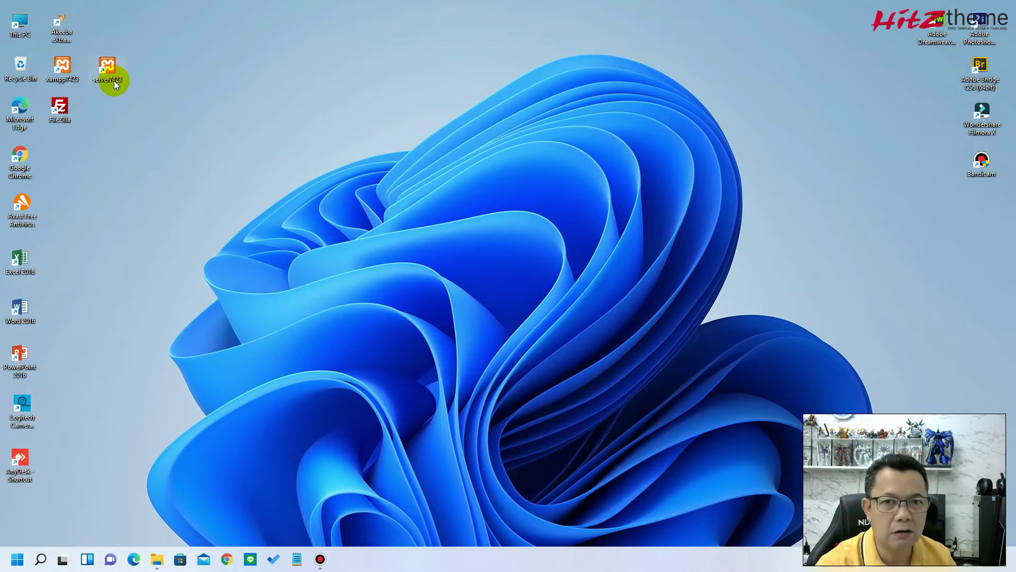
# Step: Open the server7423 XAMPP Control Panel, start Apache, and try to start MySQL
pyautogui.doubleClick(113, 74)
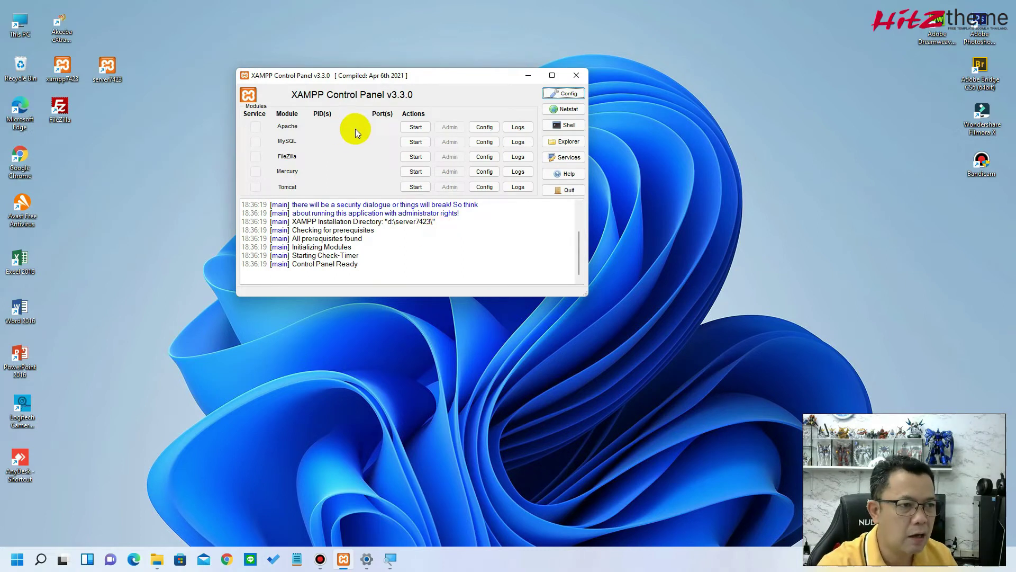
pyautogui.click(416, 128)
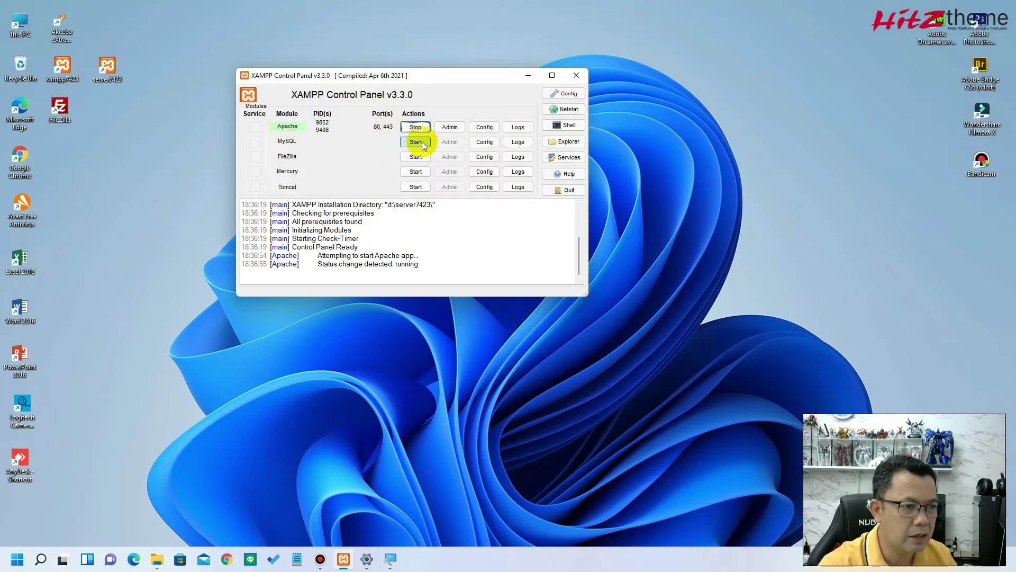
pyautogui.click(414, 143)
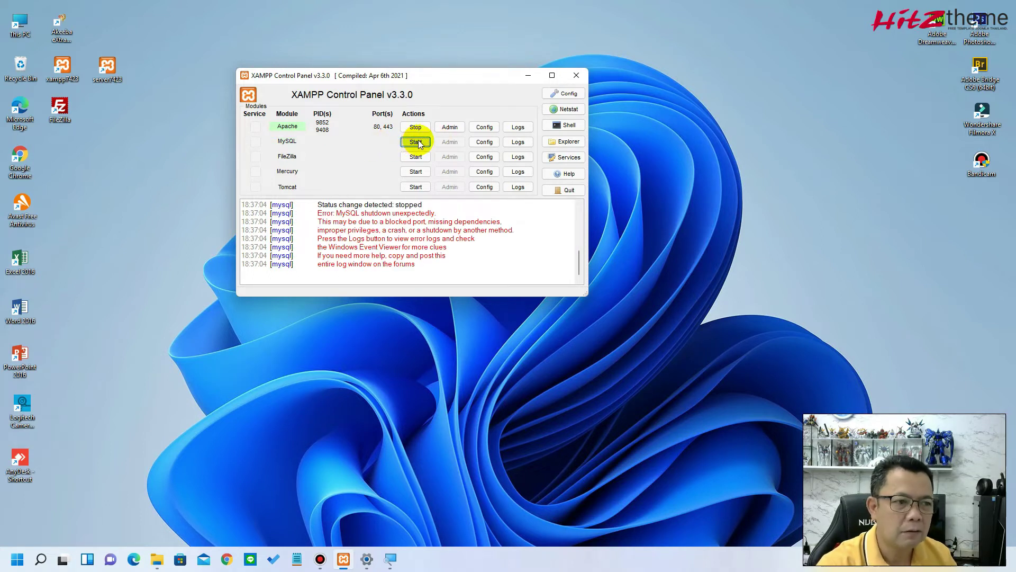
# Step: Examine the MySQL messages in the log and stop the Apache module
pyautogui.moveTo(313, 212); pyautogui.dragTo(464, 263)
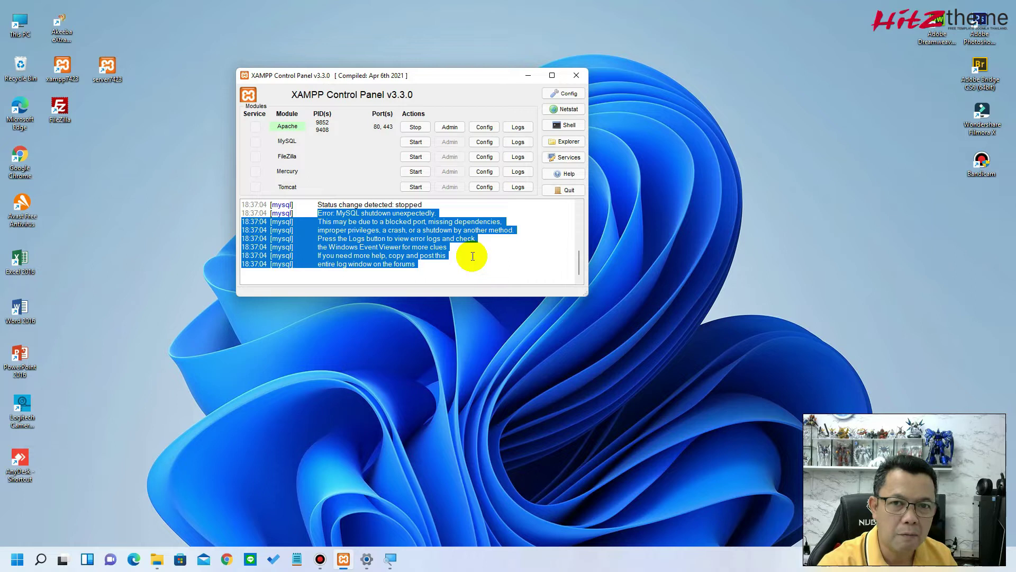
pyautogui.click(472, 256)
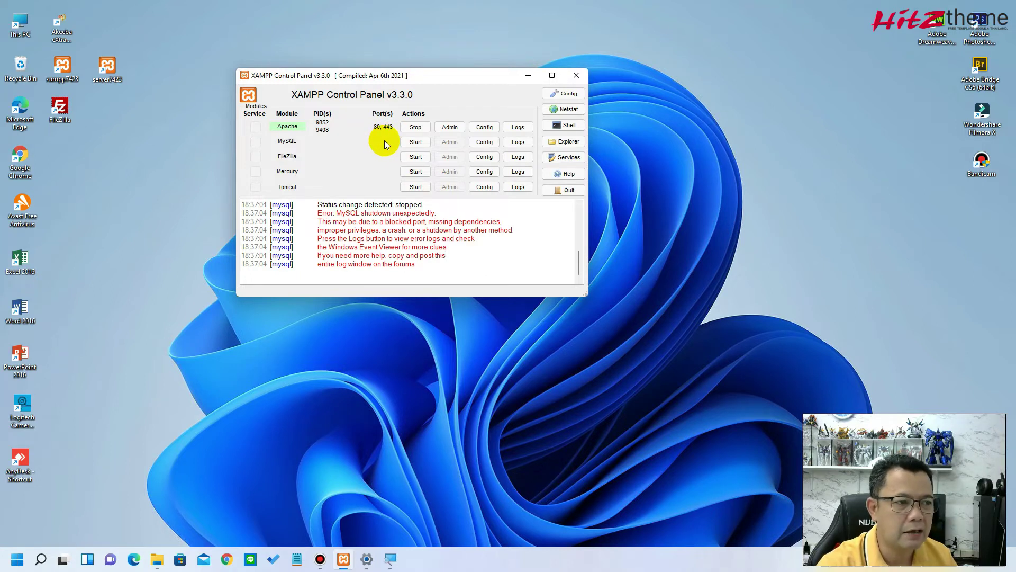
pyautogui.click(415, 128)
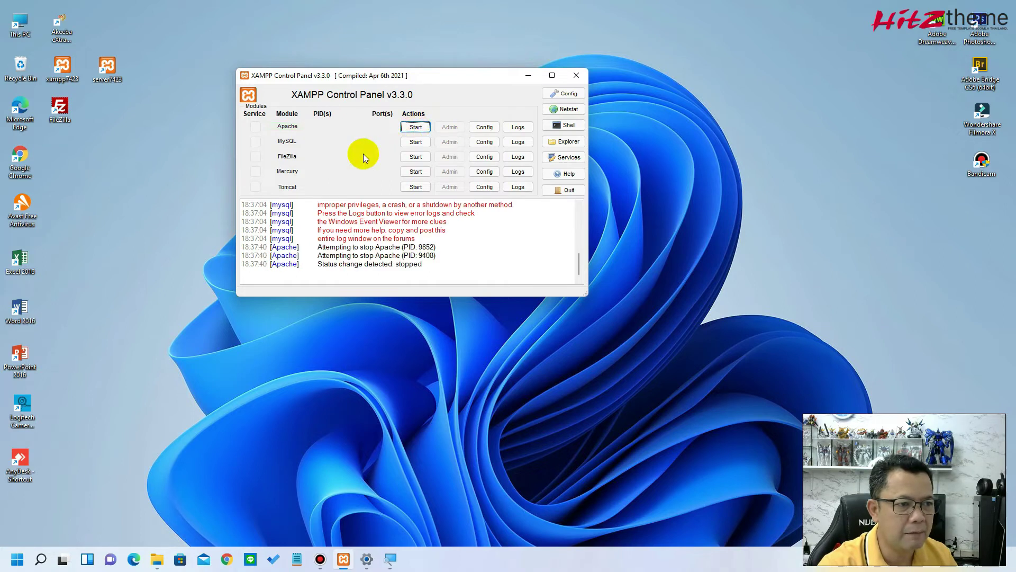
# Step: Browse to the MySQL folder through the module's configuration options and close the folder window
pyautogui.click(484, 142)
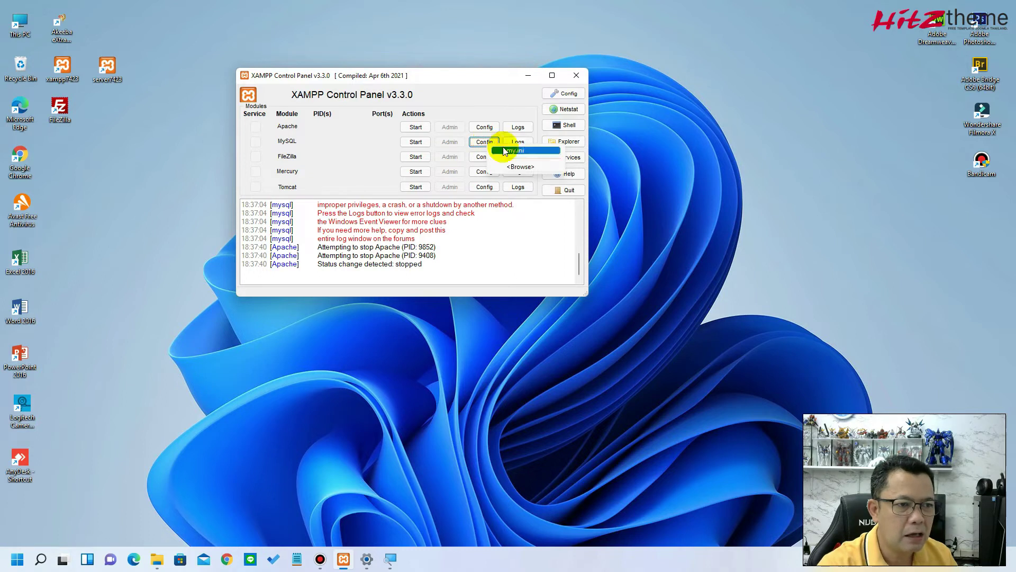
pyautogui.click(520, 168)
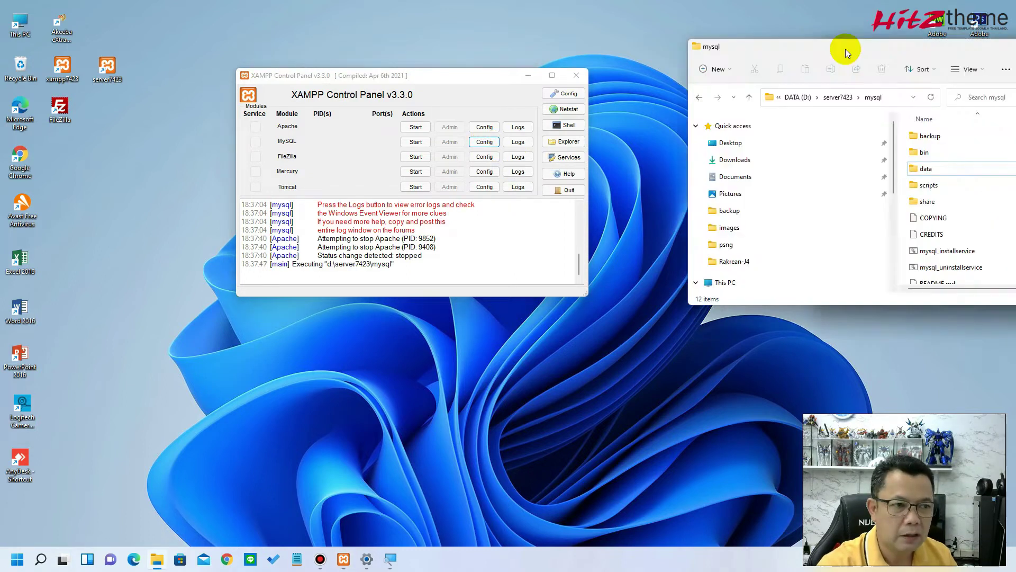
pyautogui.moveTo(843, 49); pyautogui.dragTo(576, 50)
pyautogui.click(632, 48)
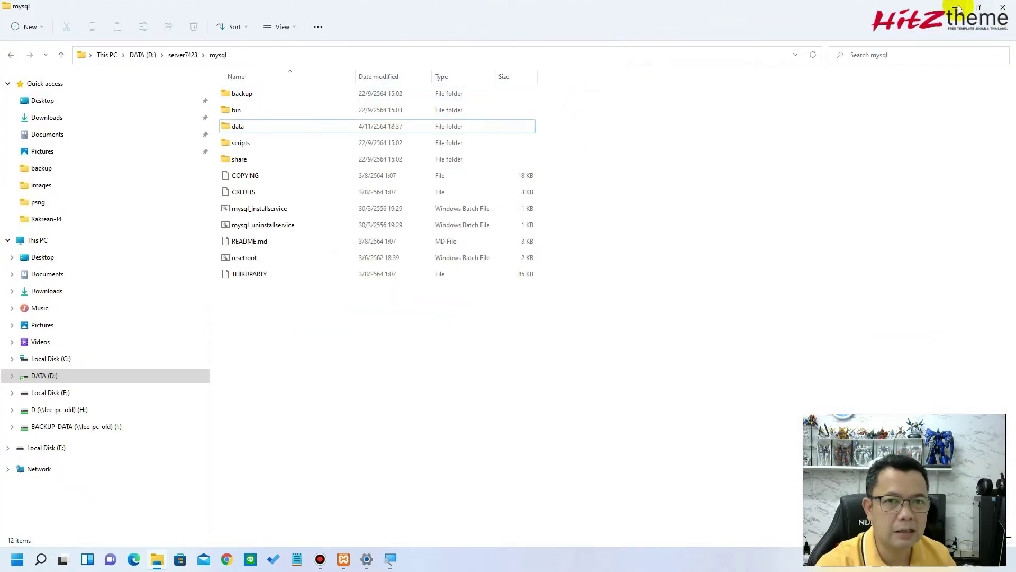
pyautogui.click(1003, 15)
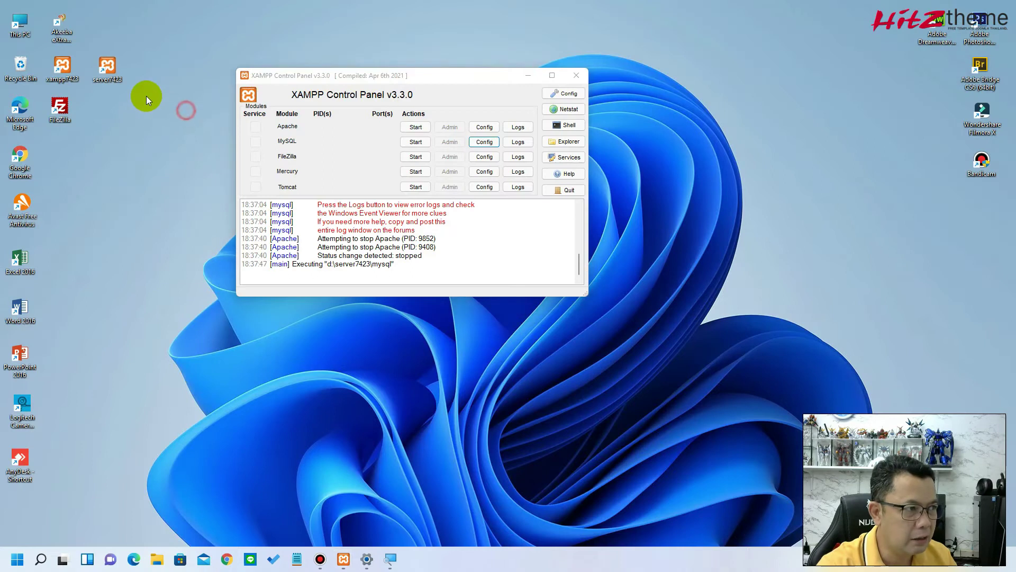
# Step: Open the mysql folder inside server7423 on the DATA (D:) drive
pyautogui.doubleClick(19, 32)
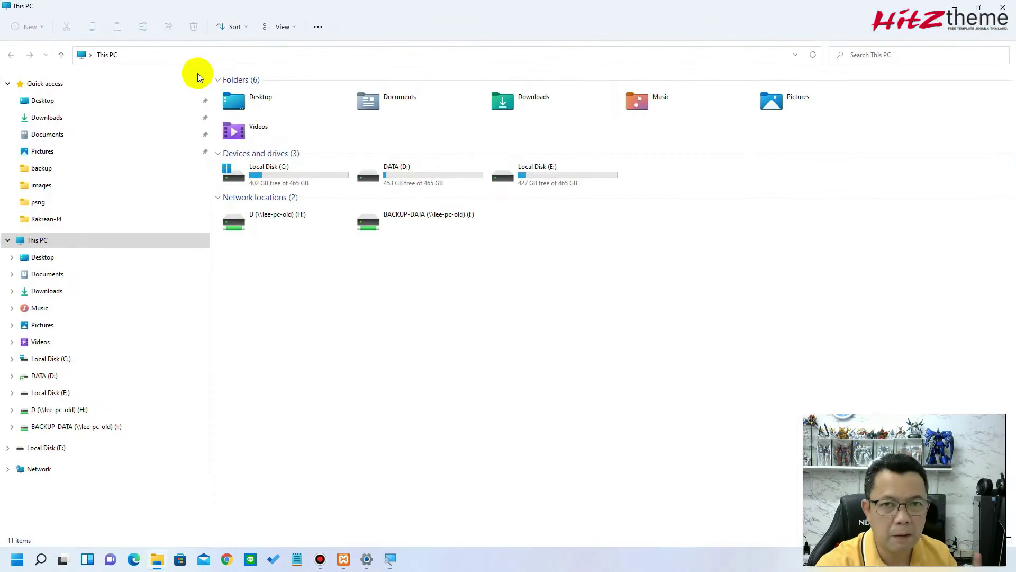
pyautogui.doubleClick(418, 178)
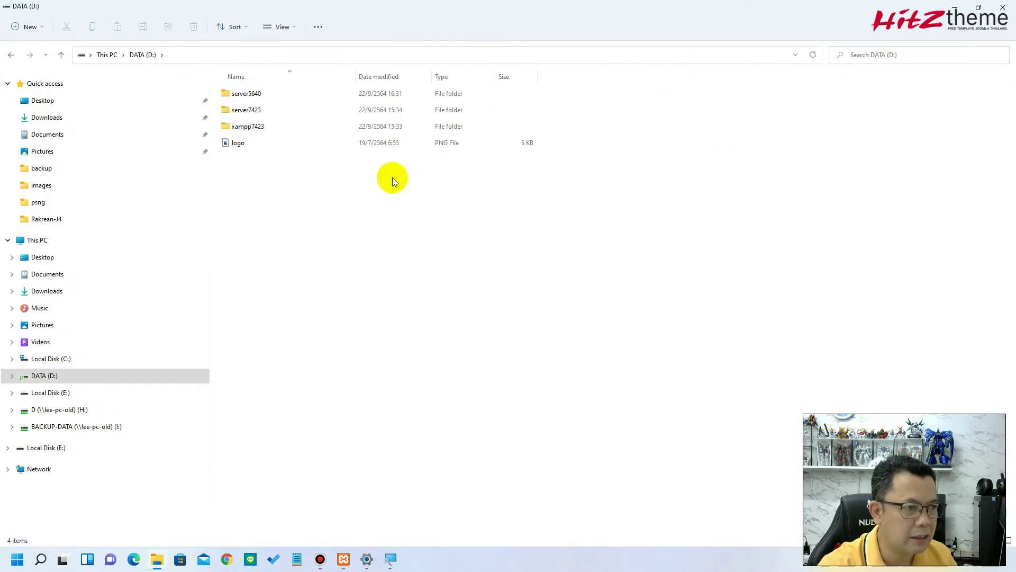
pyautogui.click(250, 112)
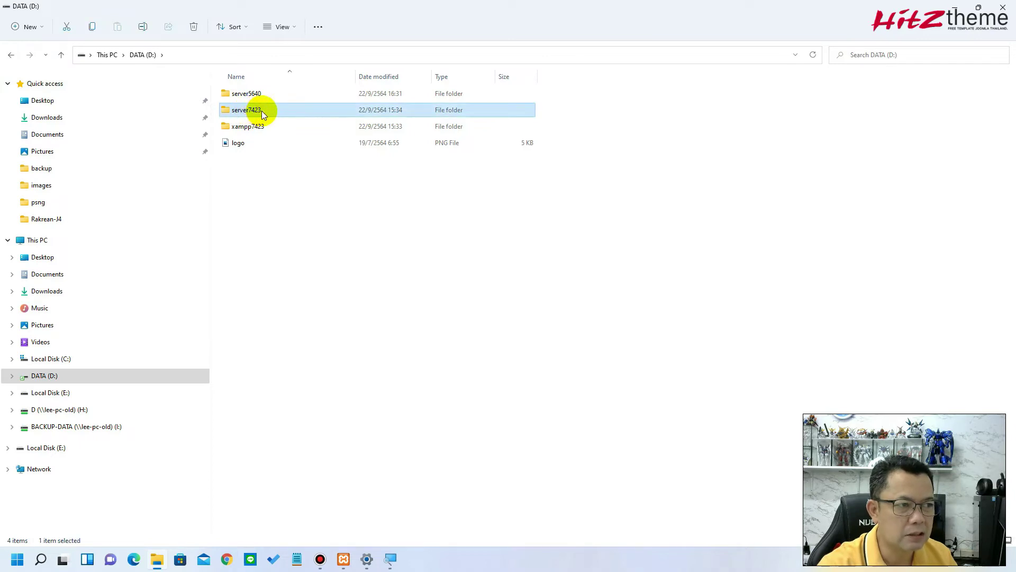
pyautogui.doubleClick(259, 111)
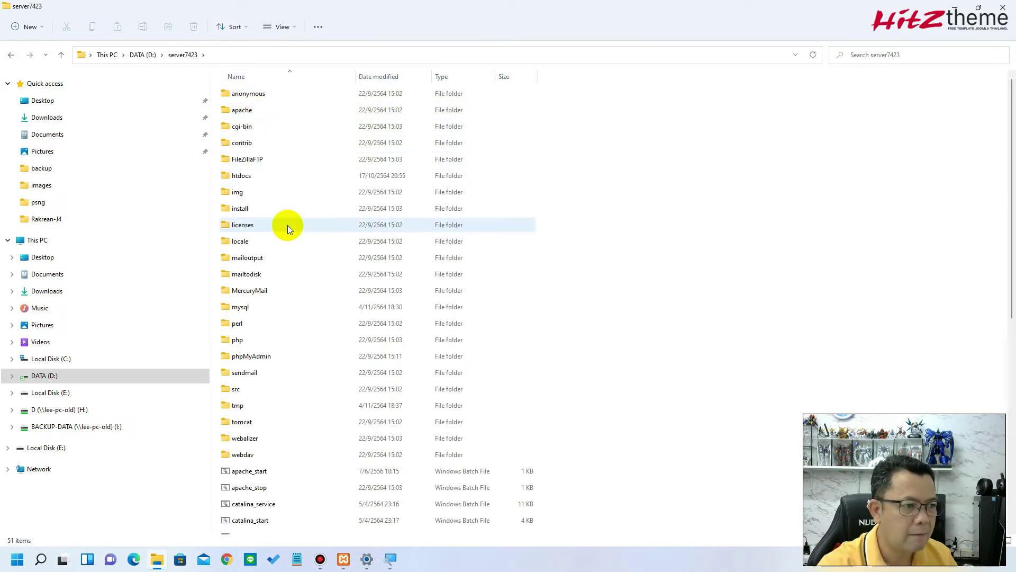
pyautogui.doubleClick(246, 309)
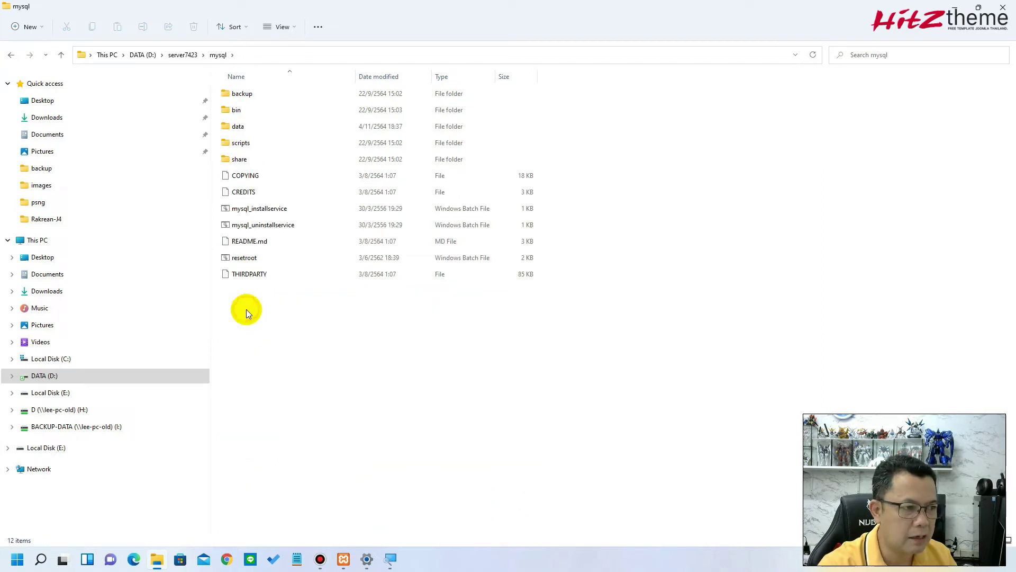
# Step: Show the mysql folder window alongside the XAMPP MySQL configuration options, and maximize the folder window
pyautogui.moveTo(363, 9); pyautogui.dragTo(475, 330)
pyautogui.click(484, 142)
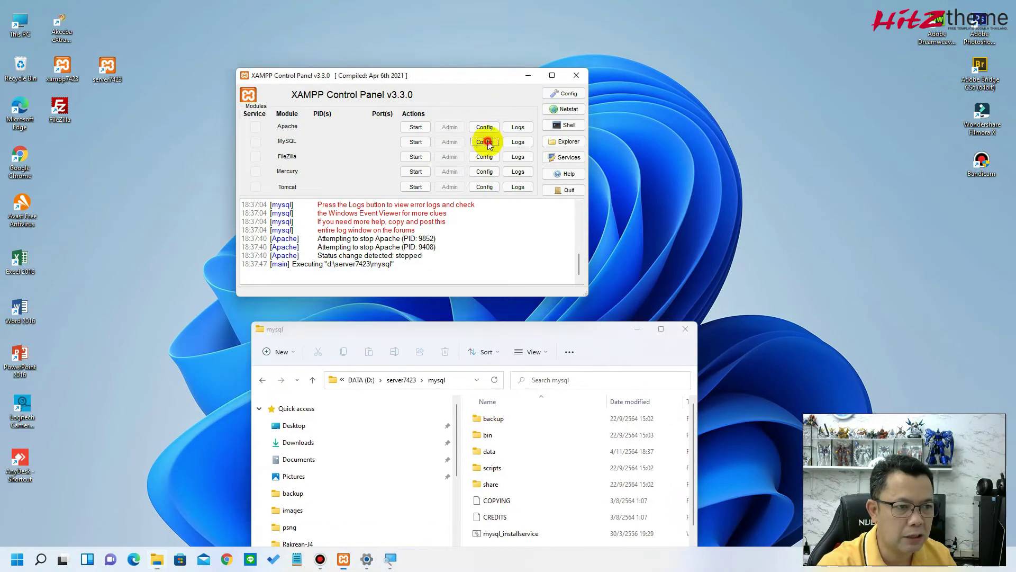
pyautogui.click(516, 164)
pyautogui.moveTo(465, 332); pyautogui.dragTo(423, 109)
pyautogui.click(635, 108)
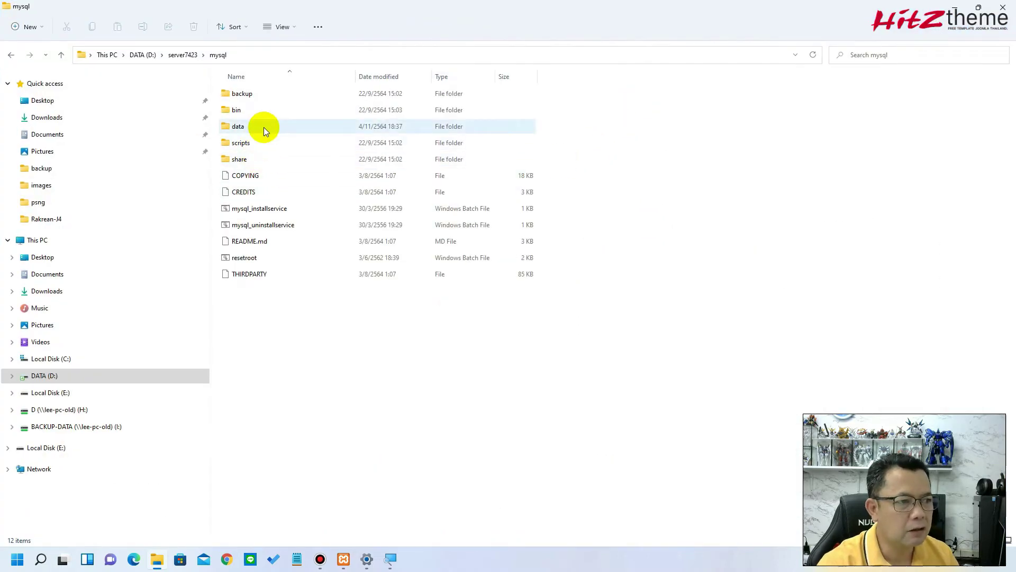
# Step: Examine the databases and files in MySQL's data folder and return to the mysql folder
pyautogui.moveTo(263, 127)
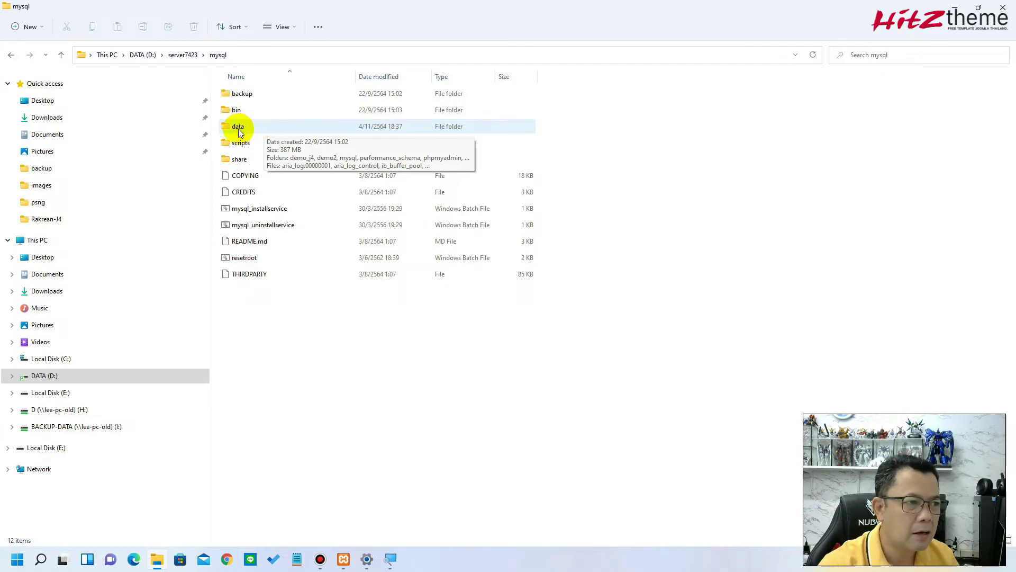
pyautogui.doubleClick(238, 129)
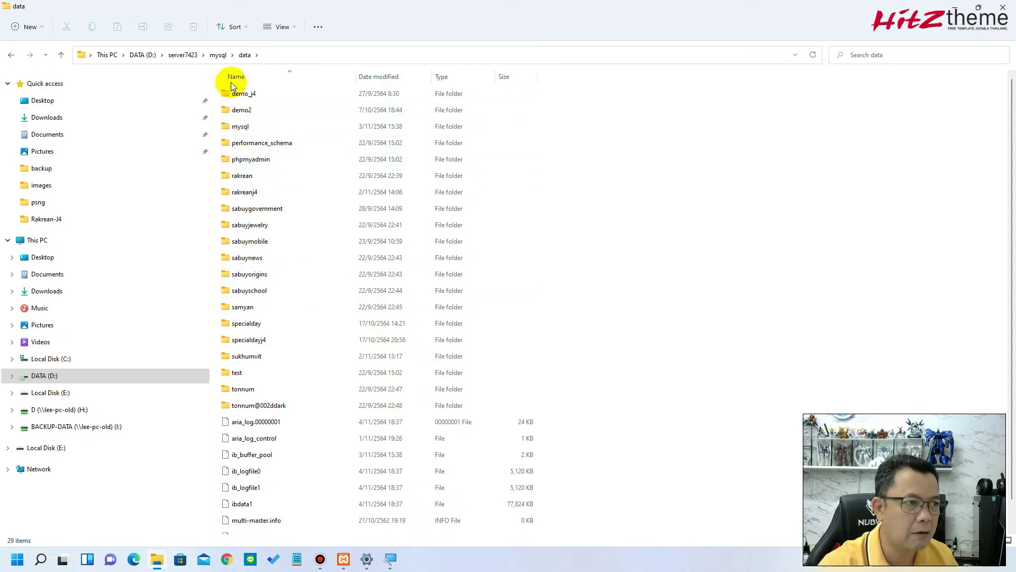
pyautogui.click(222, 56)
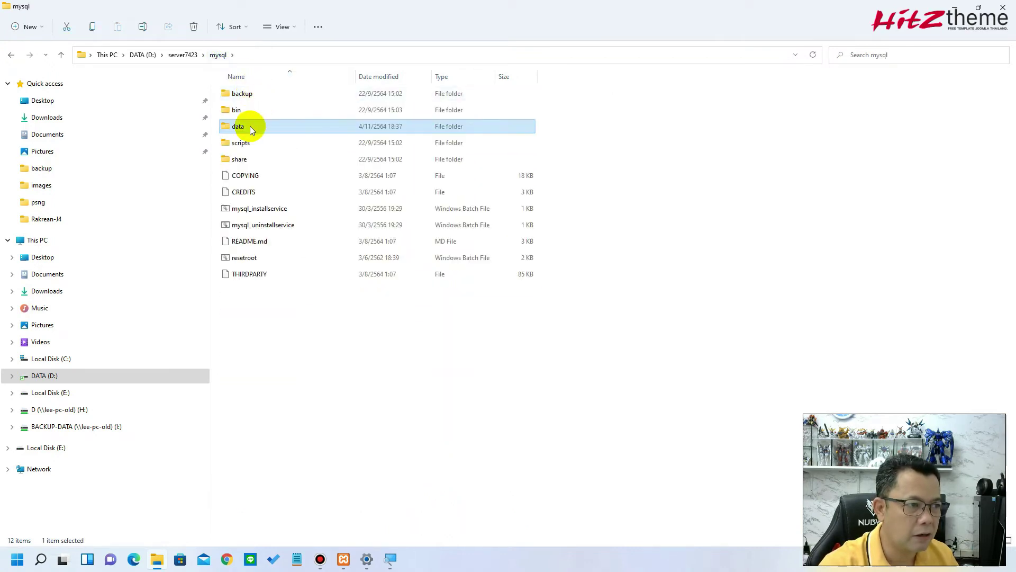
# Step: Rename the data folder inside the mysql folder to data-old
pyautogui.click(250, 128)
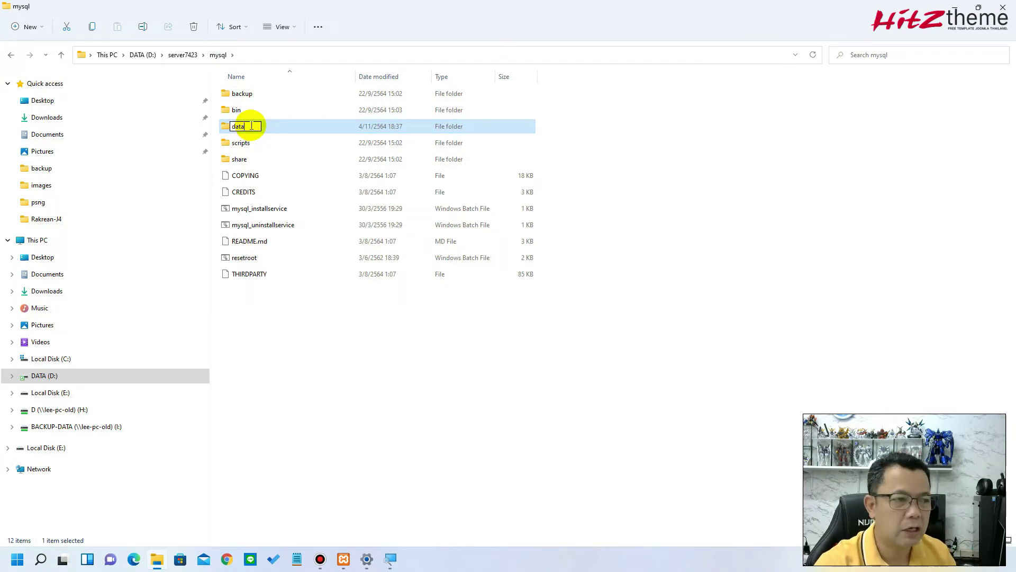
pyautogui.write('-old')
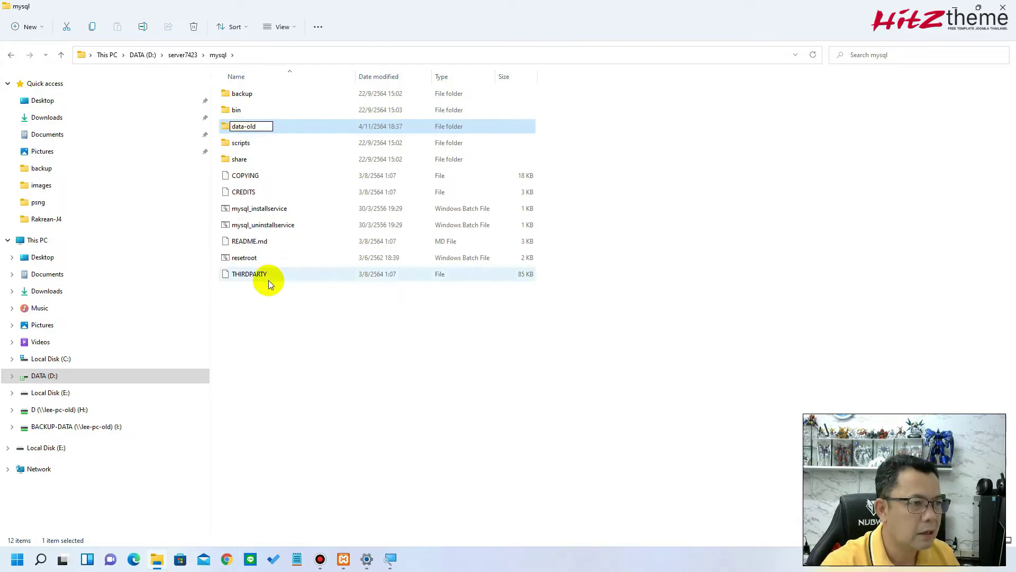
pyautogui.click(272, 316)
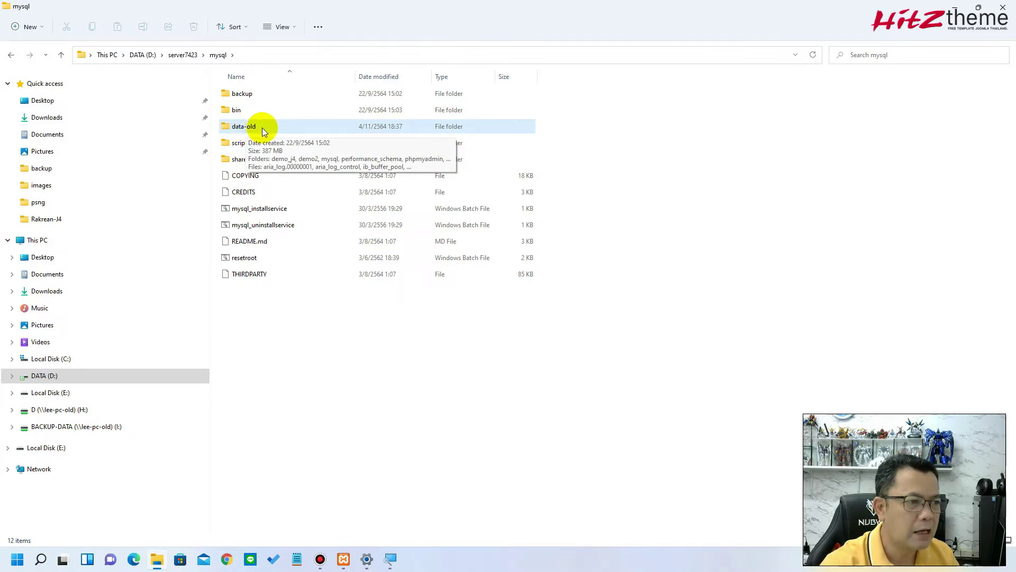
# Step: Create a new folder named data inside the mysql folder
pyautogui.rightClick(254, 303)
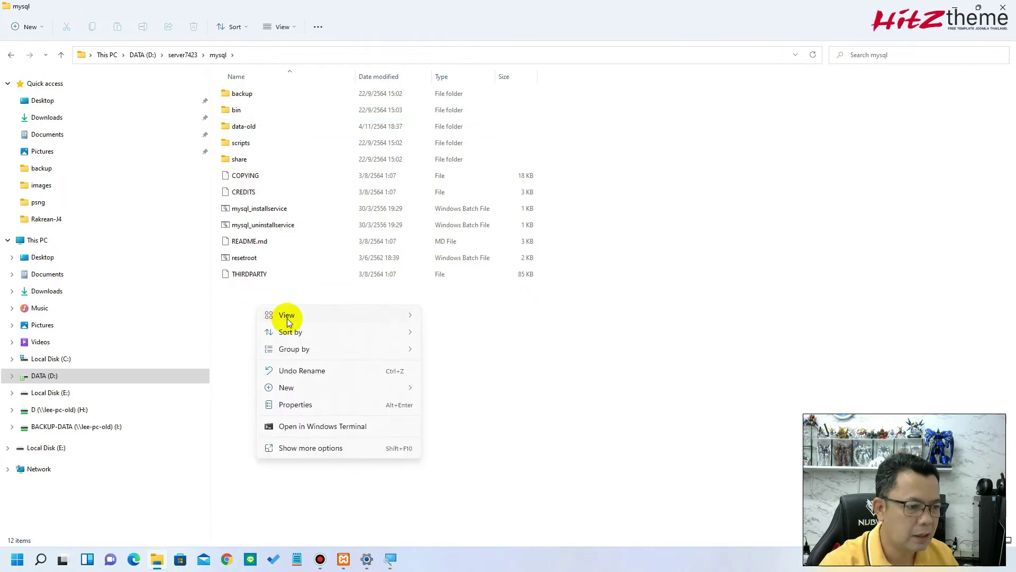
pyautogui.moveTo(319, 387)
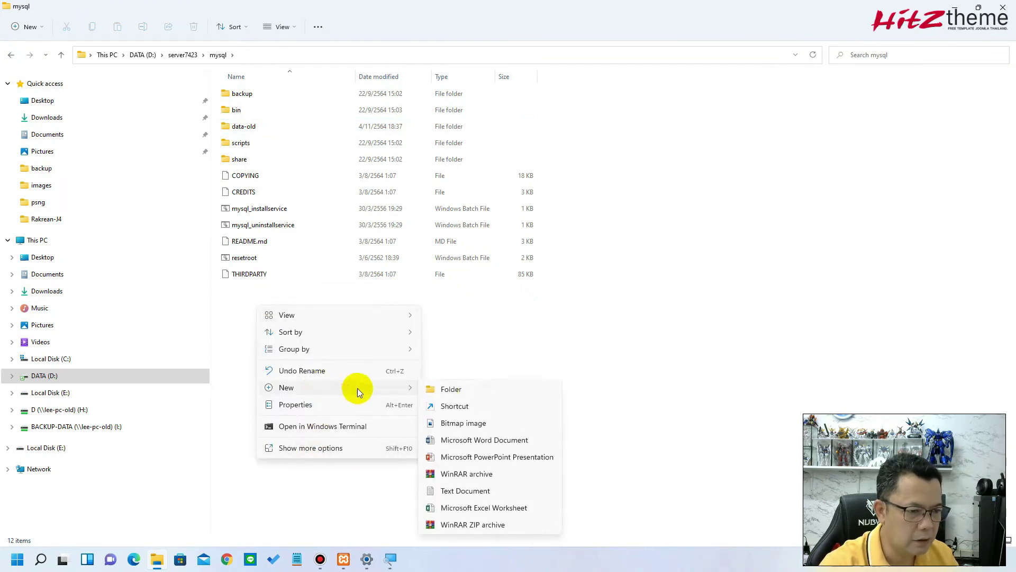
pyautogui.click(472, 389)
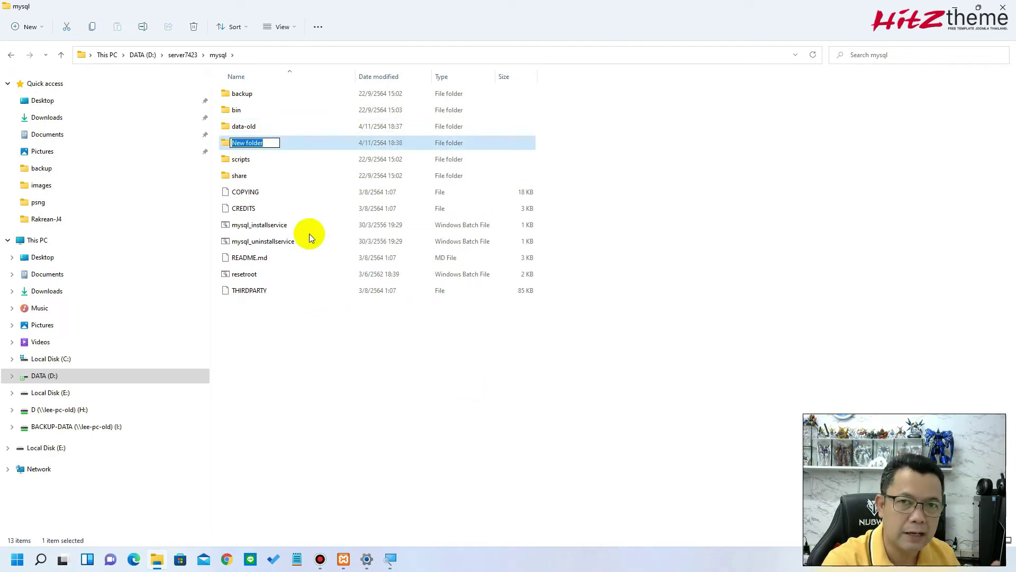
pyautogui.write('data')
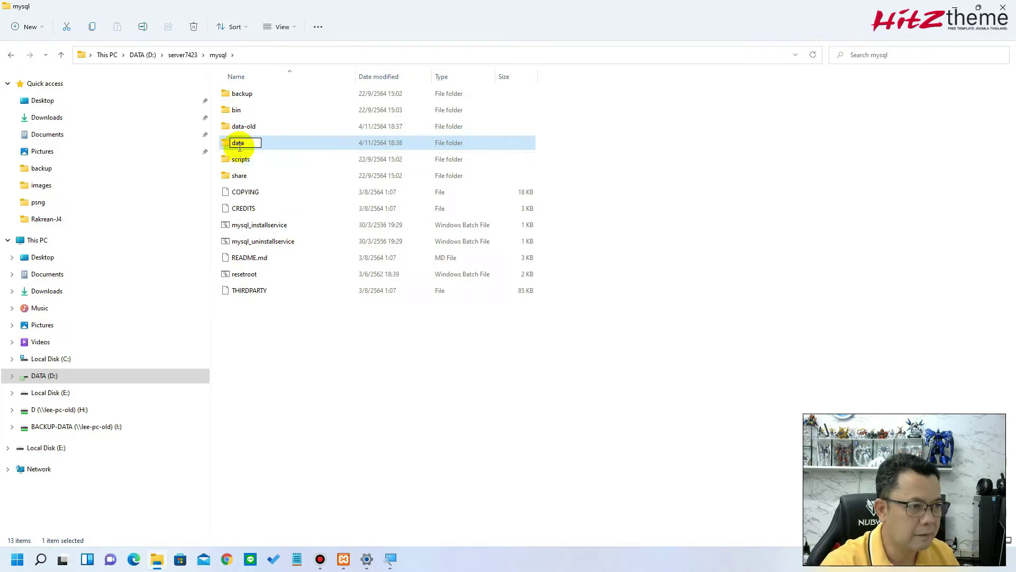
pyautogui.click(277, 344)
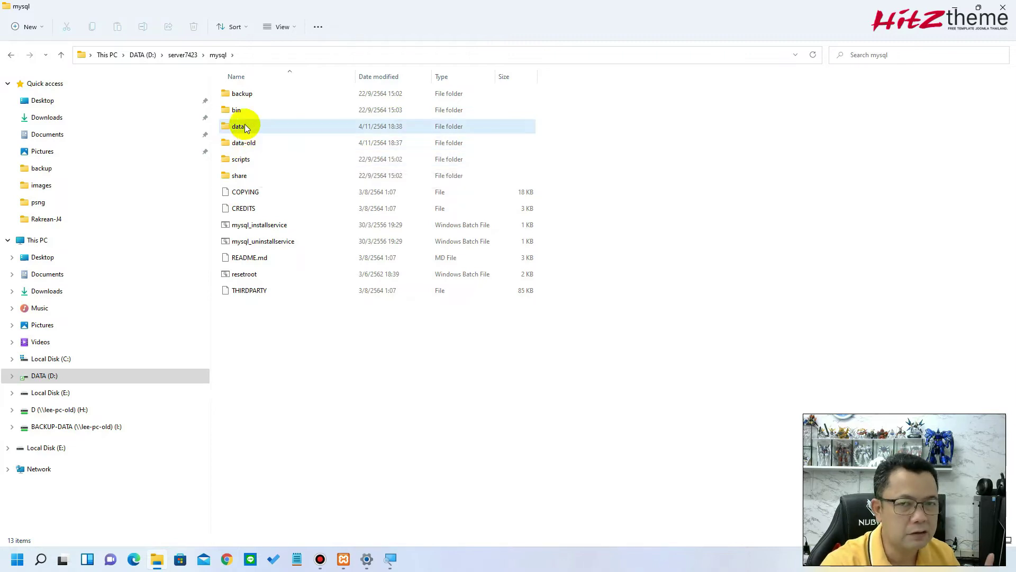
# Step: Copy all folders and files inside the backup folder and return to the mysql folder
pyautogui.moveTo(245, 127)
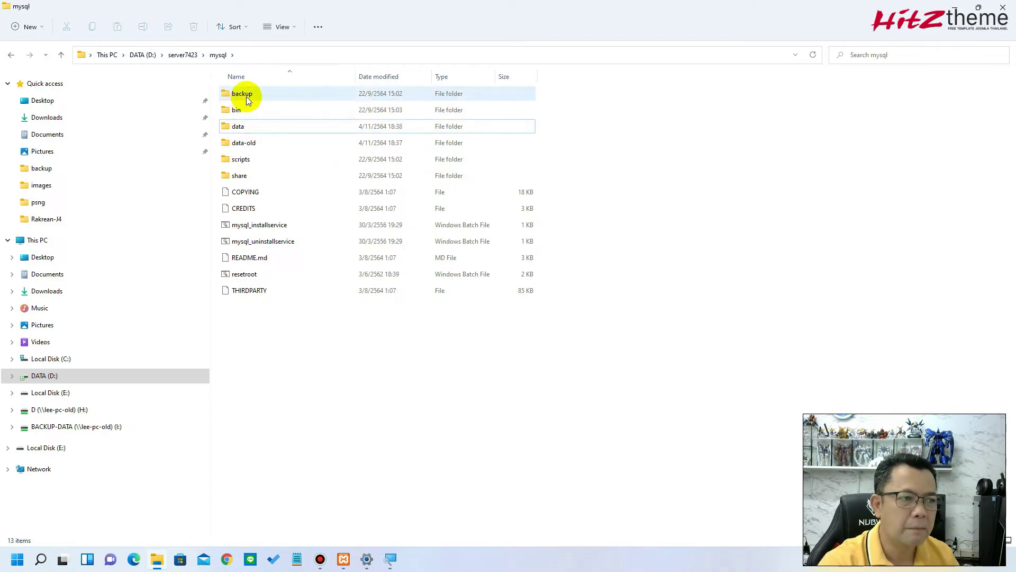
pyautogui.moveTo(246, 96)
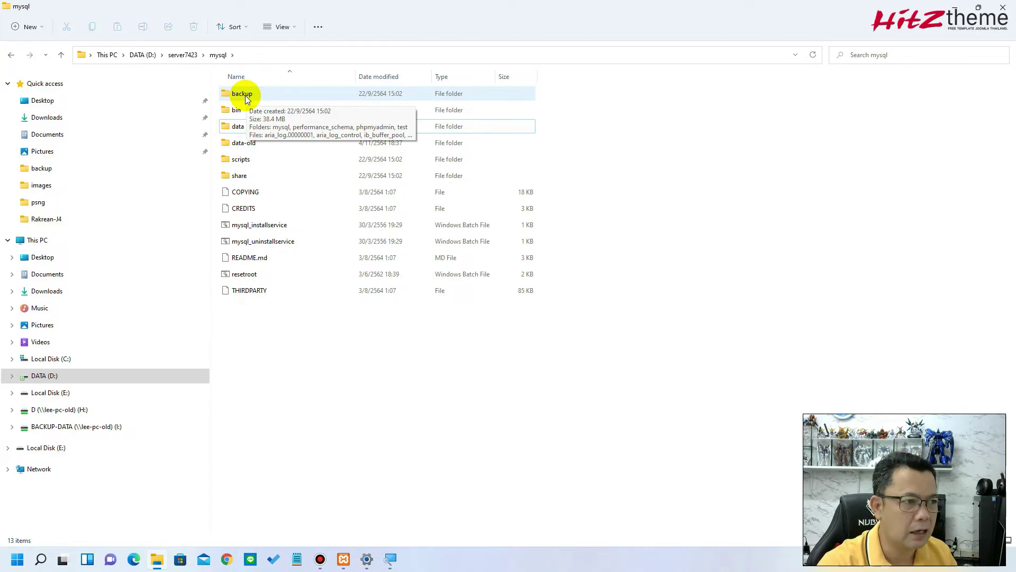
pyautogui.doubleClick(255, 97)
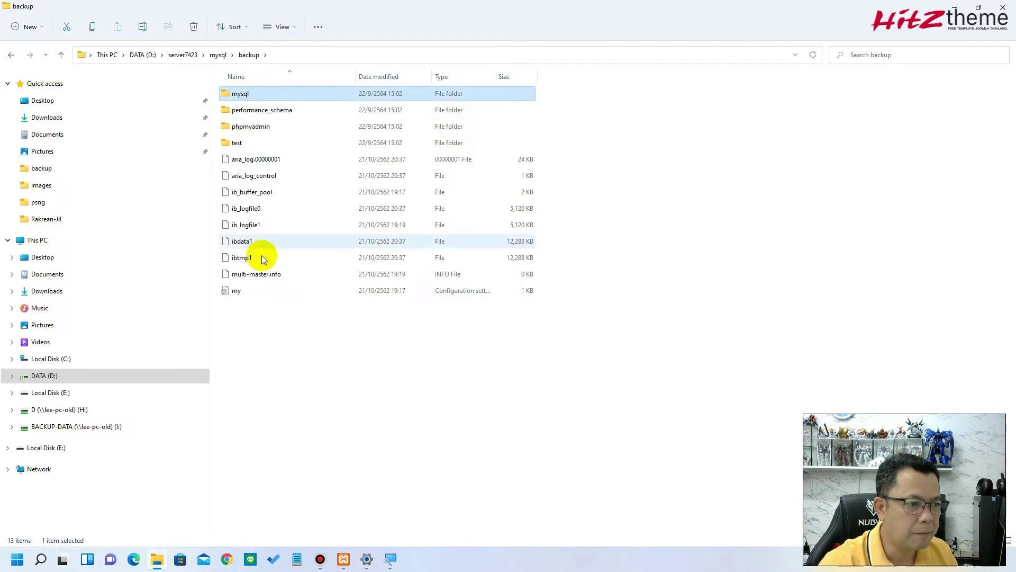
pyautogui.keyDown('shift'); pyautogui.click(243, 291); pyautogui.keyUp('shift')
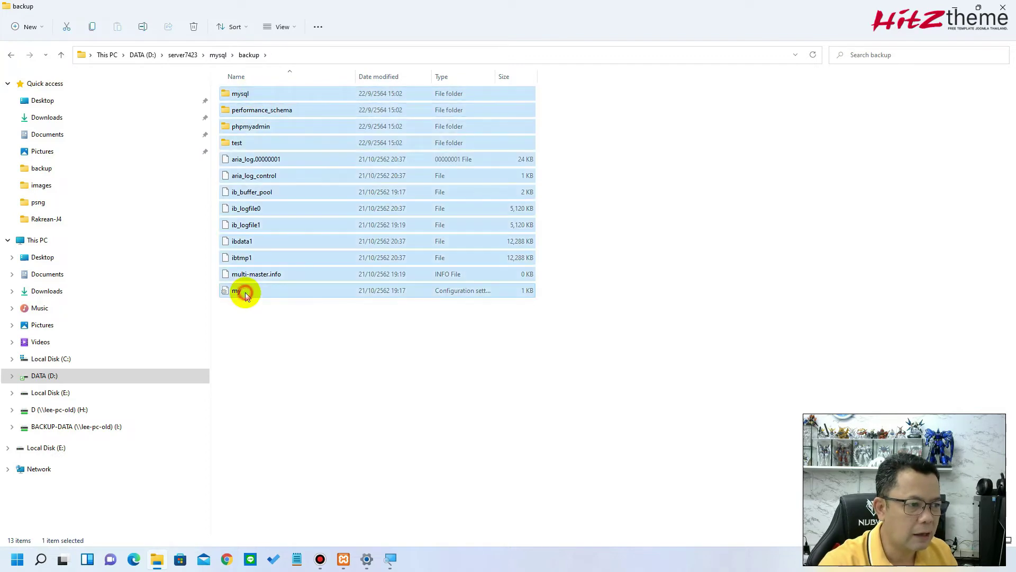
pyautogui.rightClick(243, 226)
pyautogui.click(268, 335)
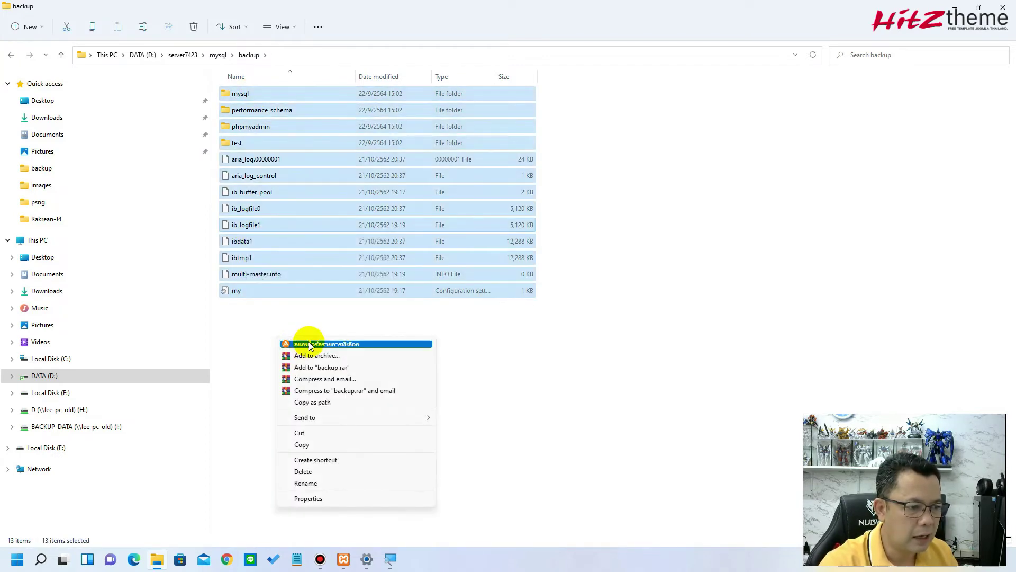
pyautogui.click(319, 446)
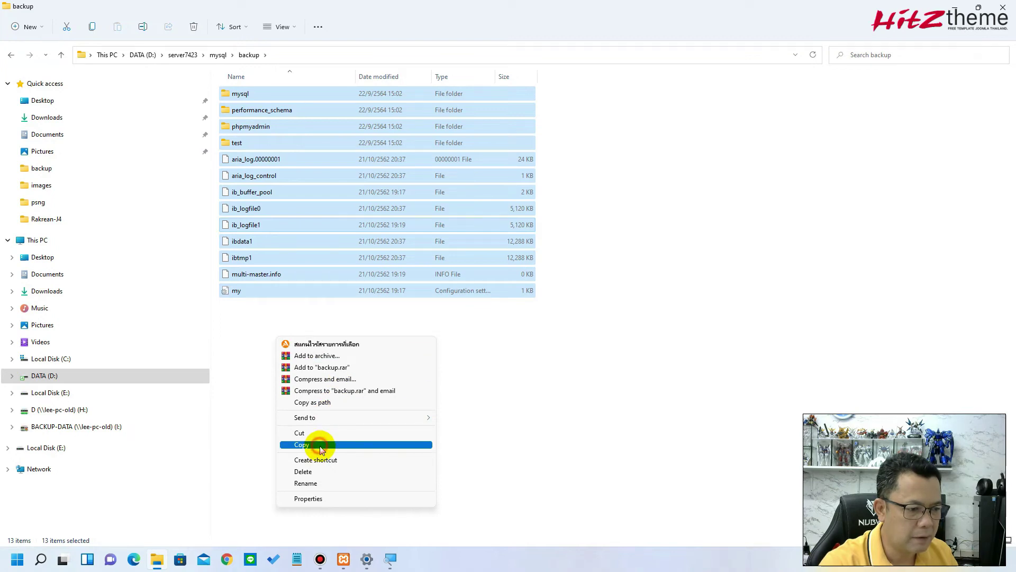
pyautogui.click(217, 54)
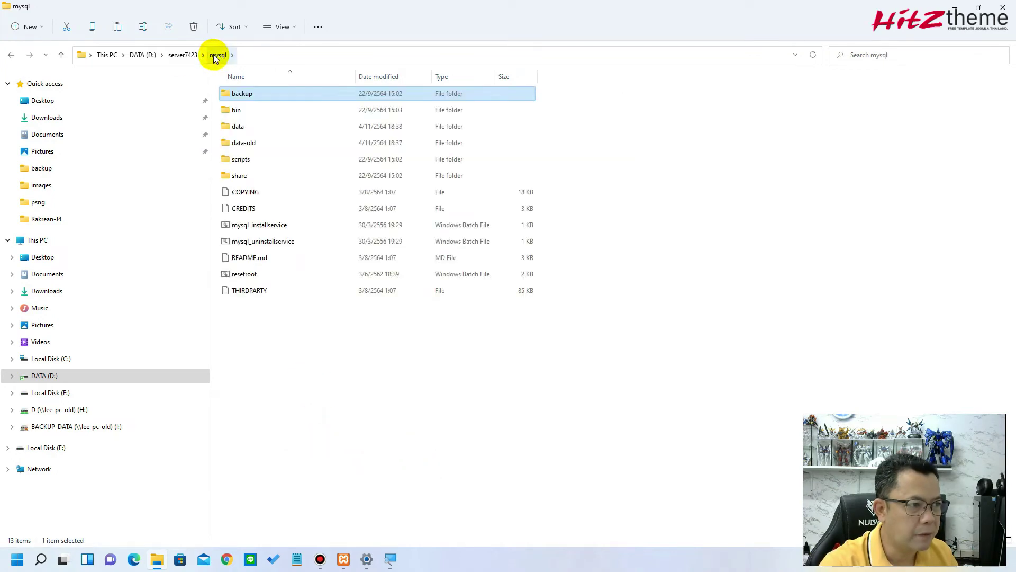
# Step: Paste the copied backup folders and files into the new, empty data folder
pyautogui.click(253, 126)
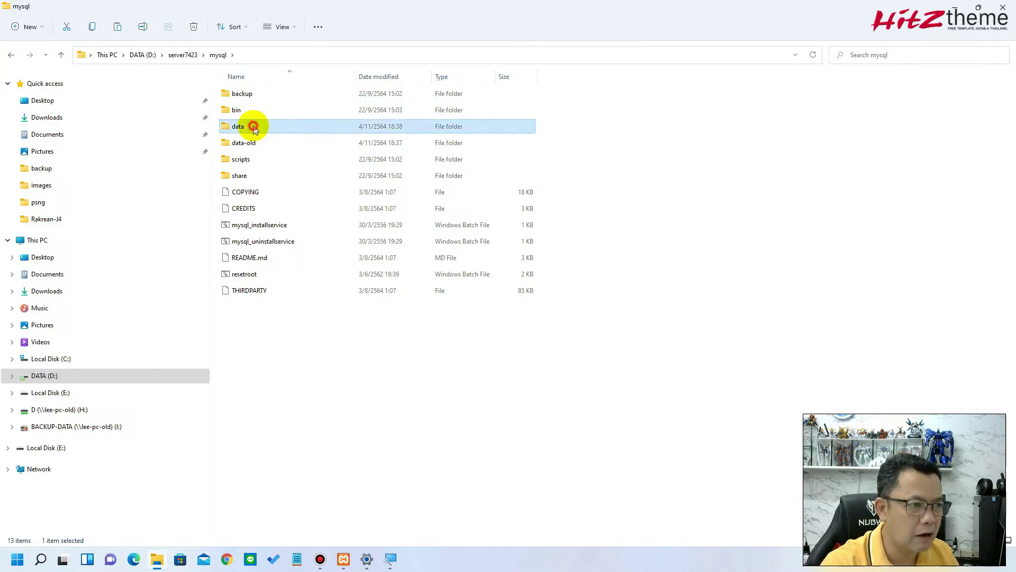
pyautogui.doubleClick(253, 126)
pyautogui.rightClick(281, 131)
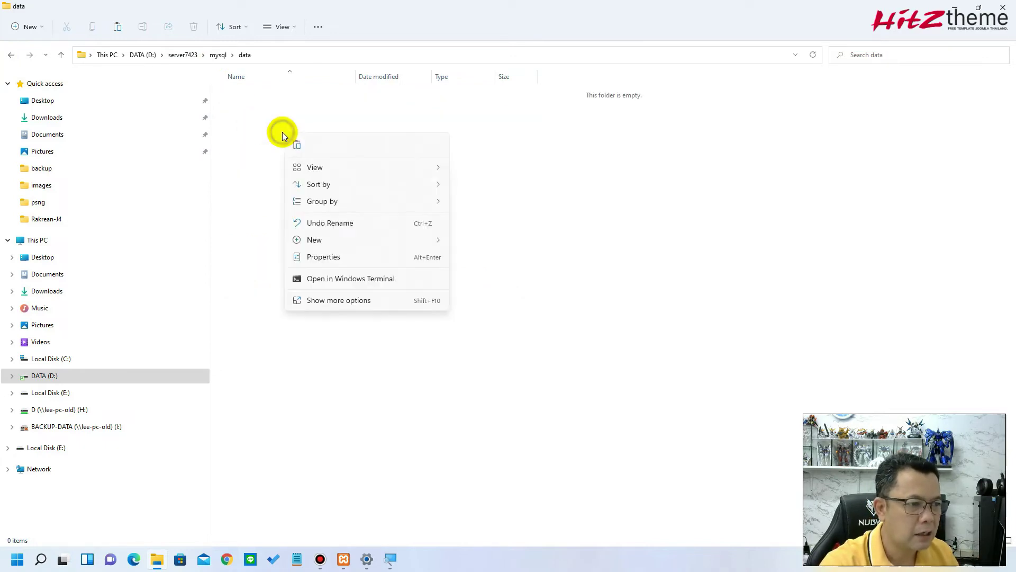
pyautogui.click(328, 300)
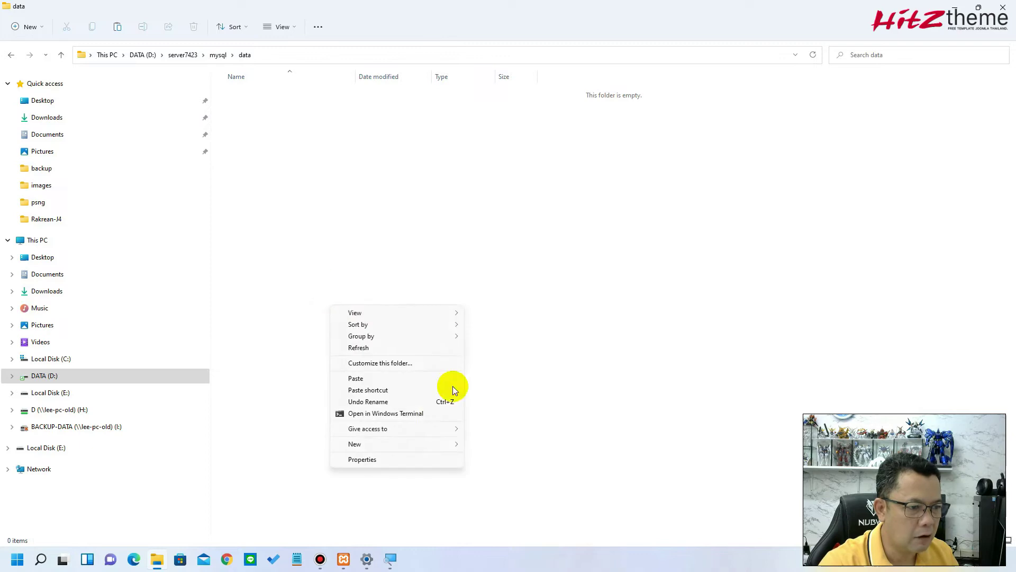
pyautogui.click(372, 378)
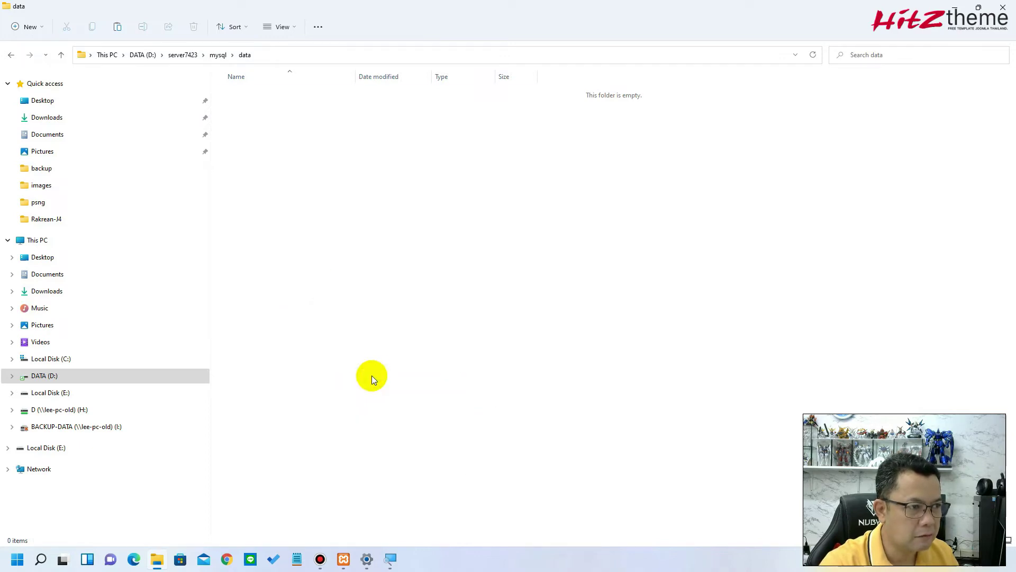
pyautogui.click(319, 345)
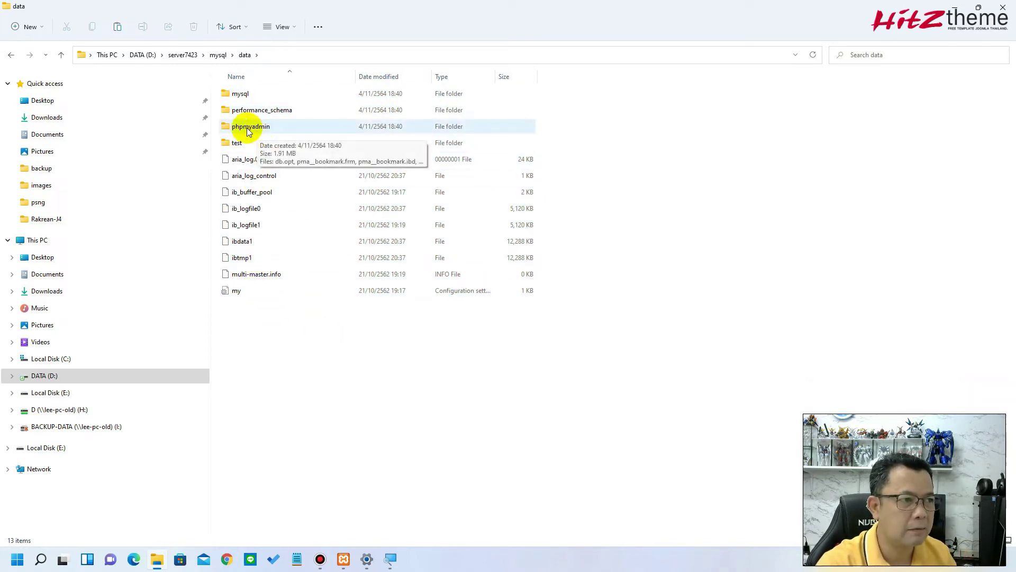
# Step: Copy the ibdata1 file from the data-old folder inside the mysql folder
pyautogui.click(220, 55)
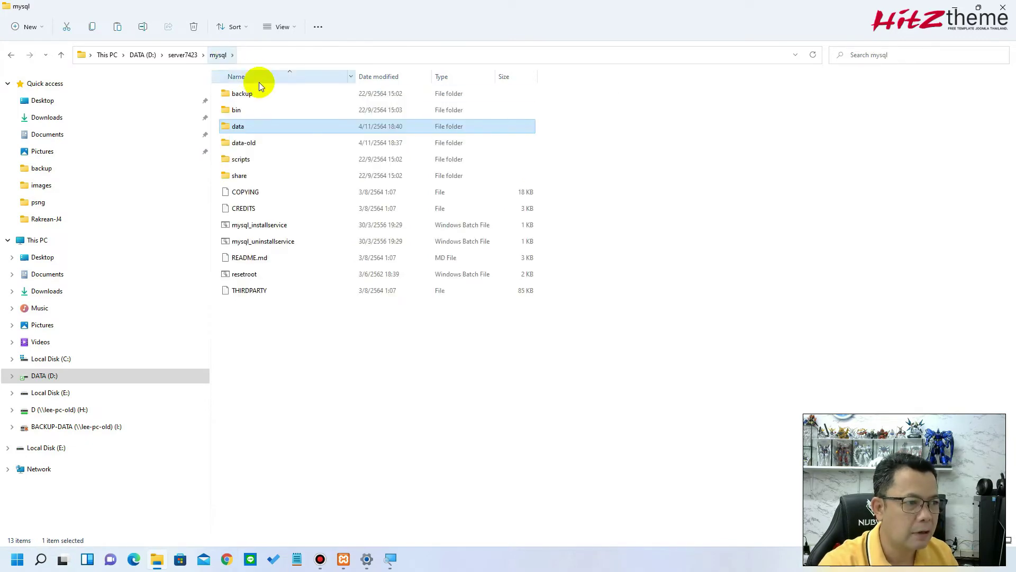
pyautogui.moveTo(248, 145)
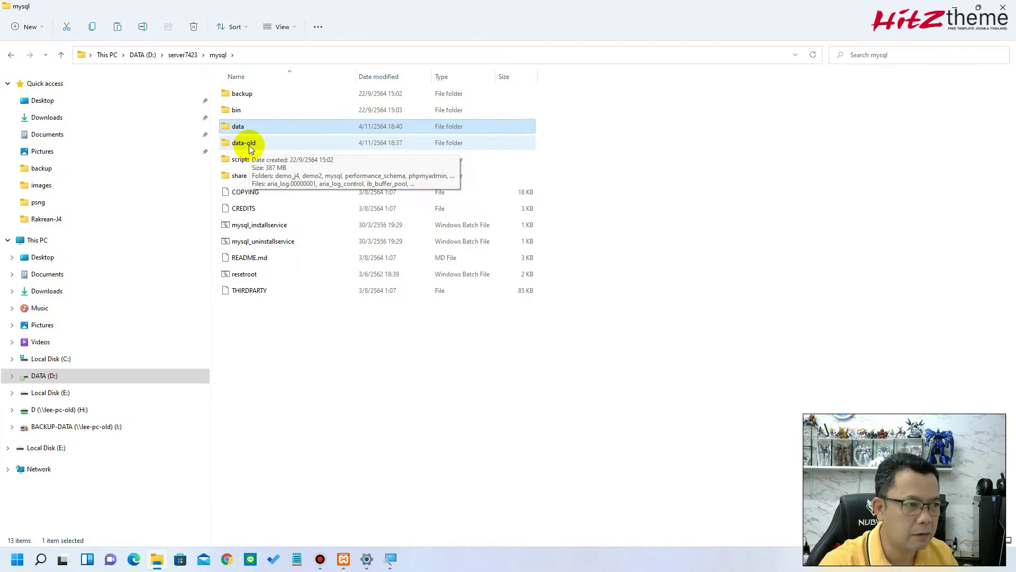
pyautogui.doubleClick(249, 145)
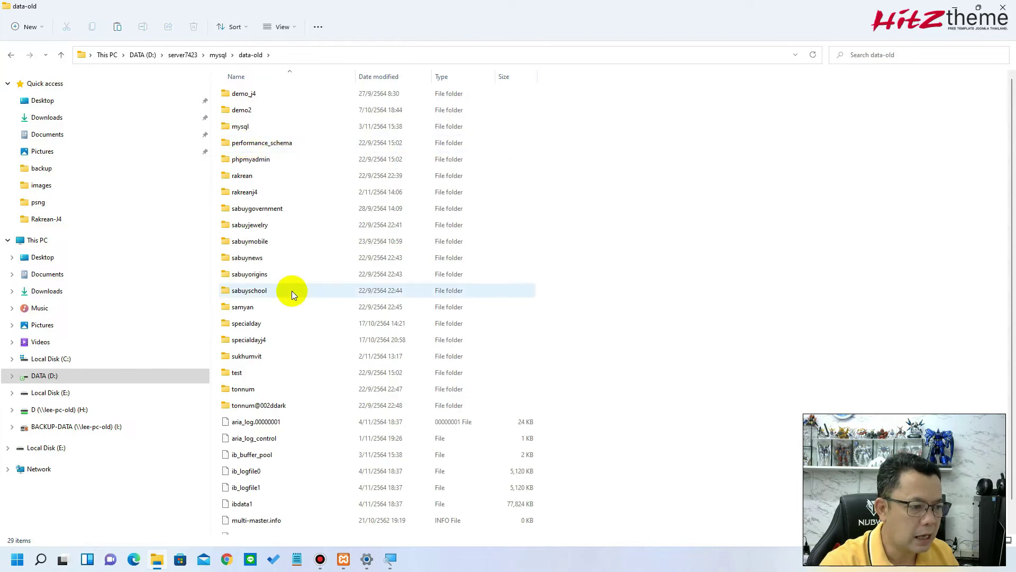
pyautogui.scroll(-1, 291, 291)
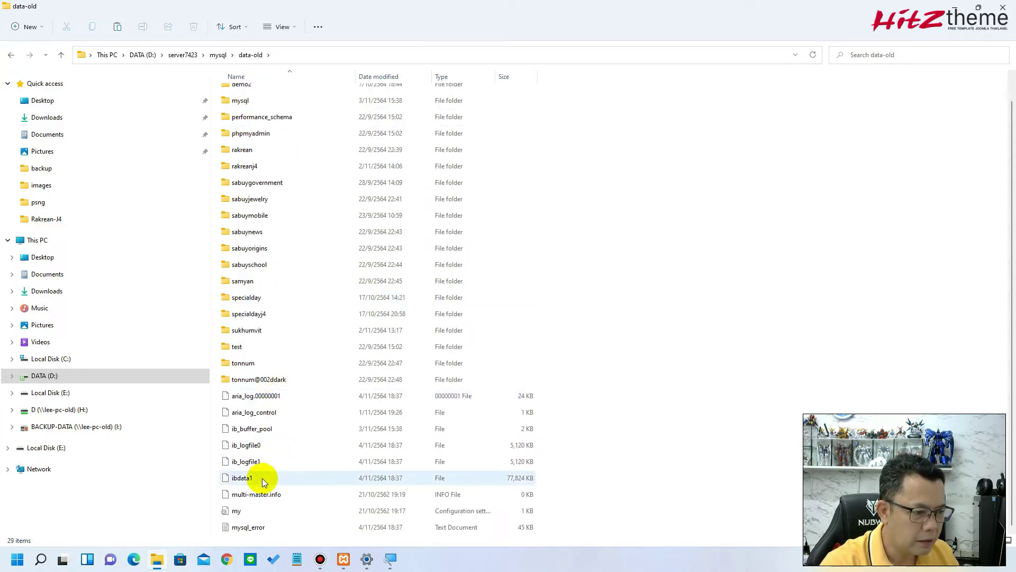
pyautogui.moveTo(252, 481)
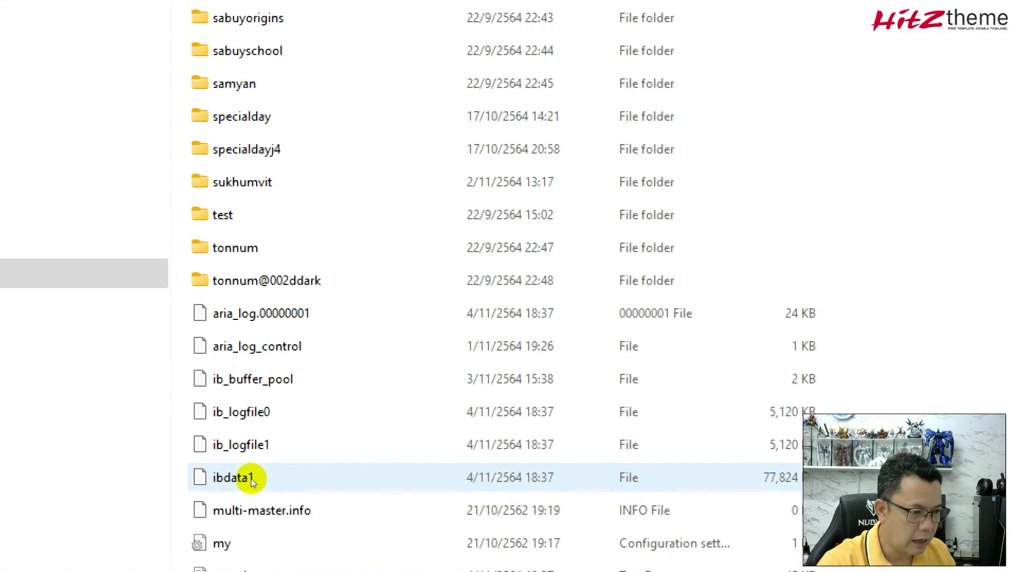
pyautogui.moveTo(242, 479)
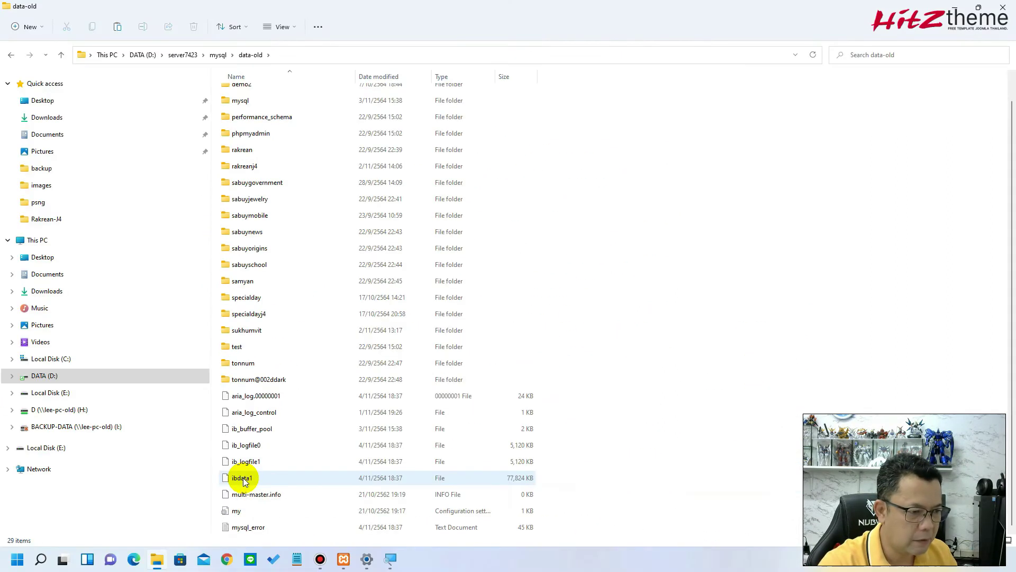
pyautogui.rightClick(244, 480)
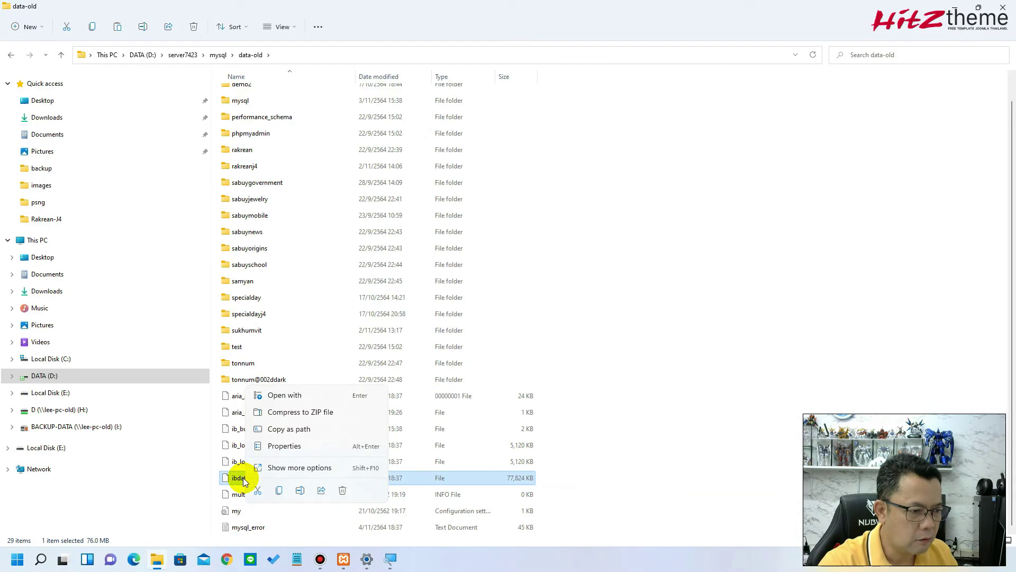
pyautogui.click(295, 468)
pyautogui.click(334, 408)
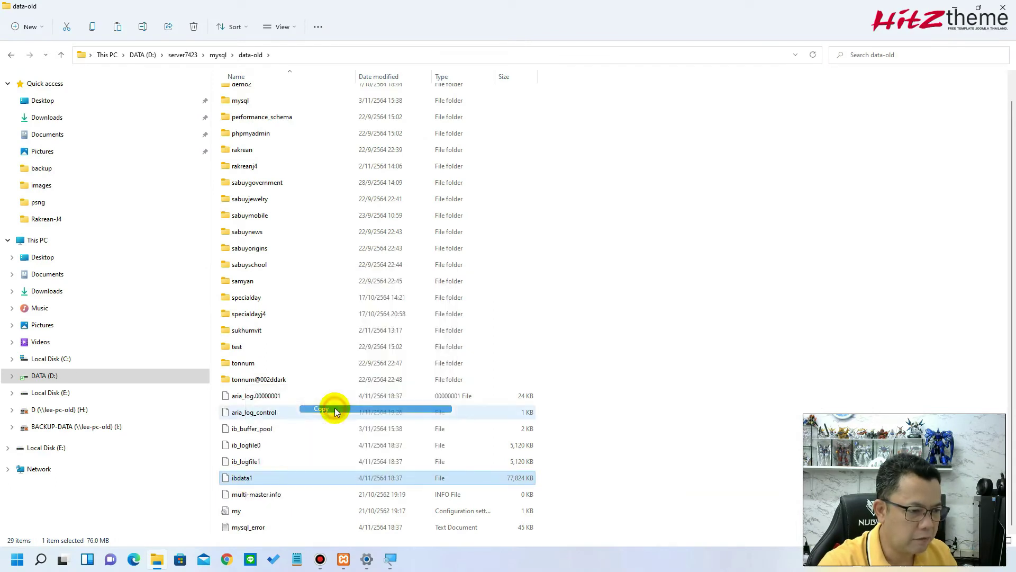
# Step: Paste ibdata1 into the new data folder, replacing the file of the same name
pyautogui.click(219, 56)
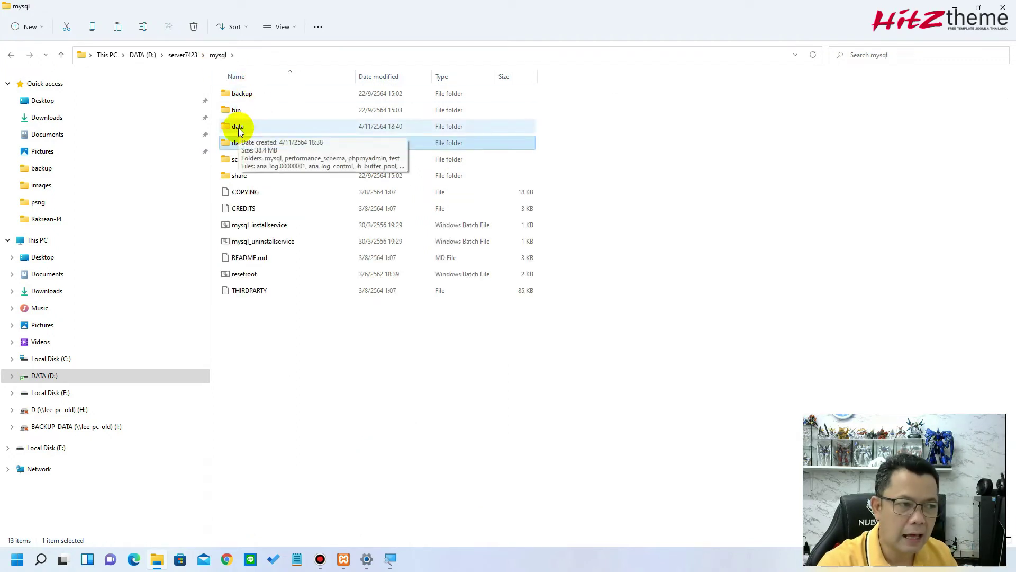
pyautogui.doubleClick(240, 127)
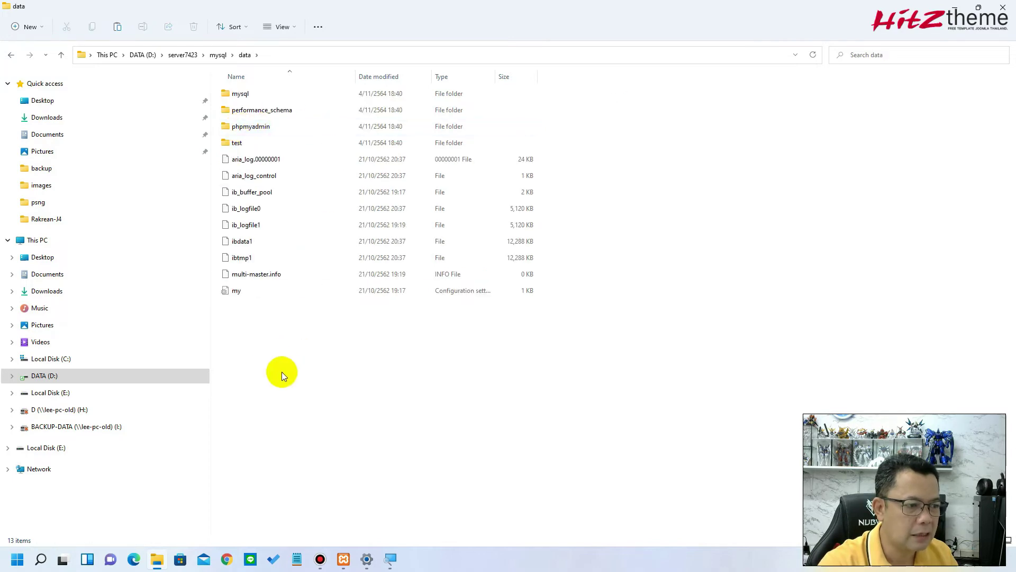
pyautogui.rightClick(266, 331)
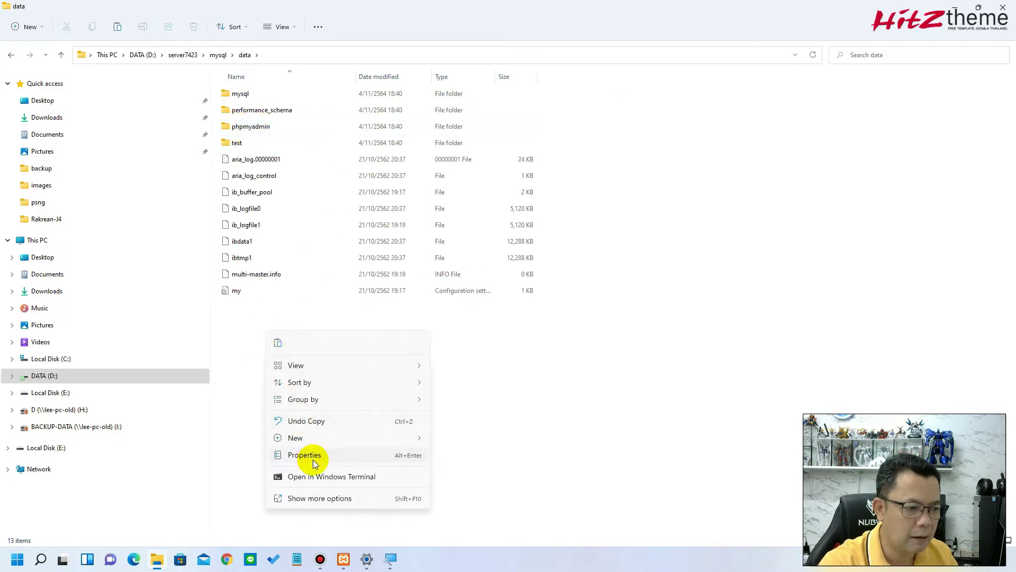
pyautogui.click(318, 498)
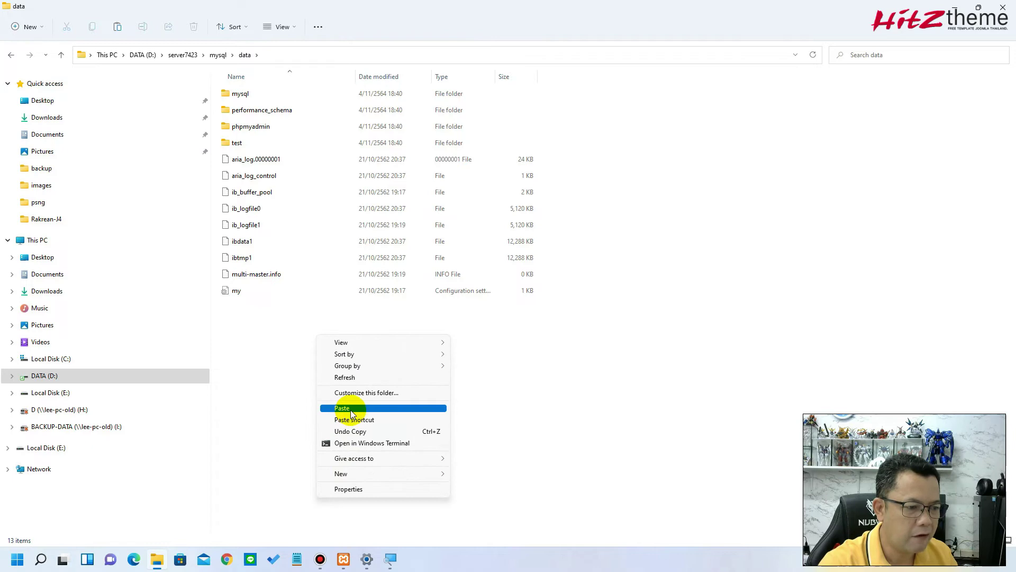
pyautogui.click(349, 408)
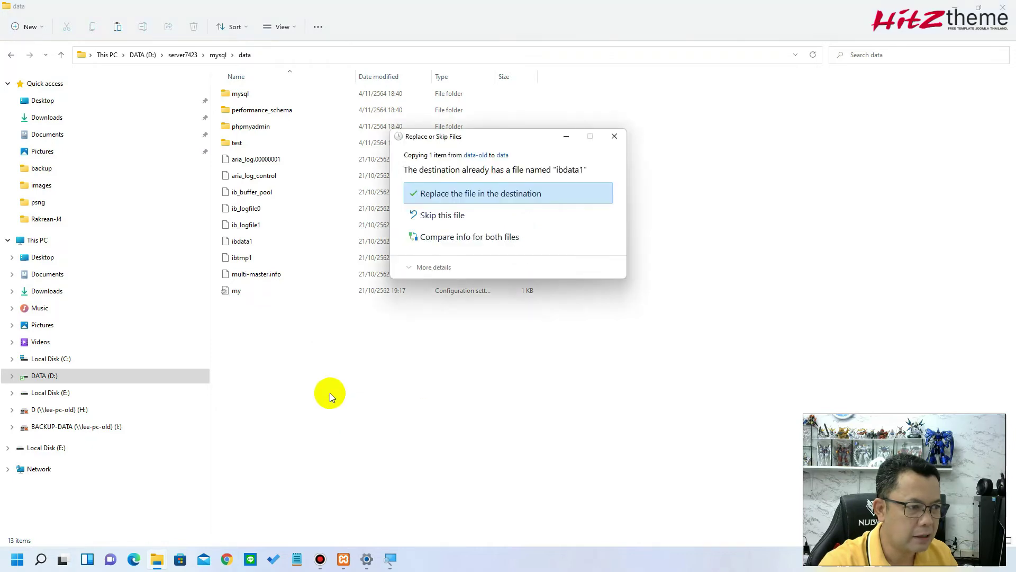
pyautogui.click(460, 194)
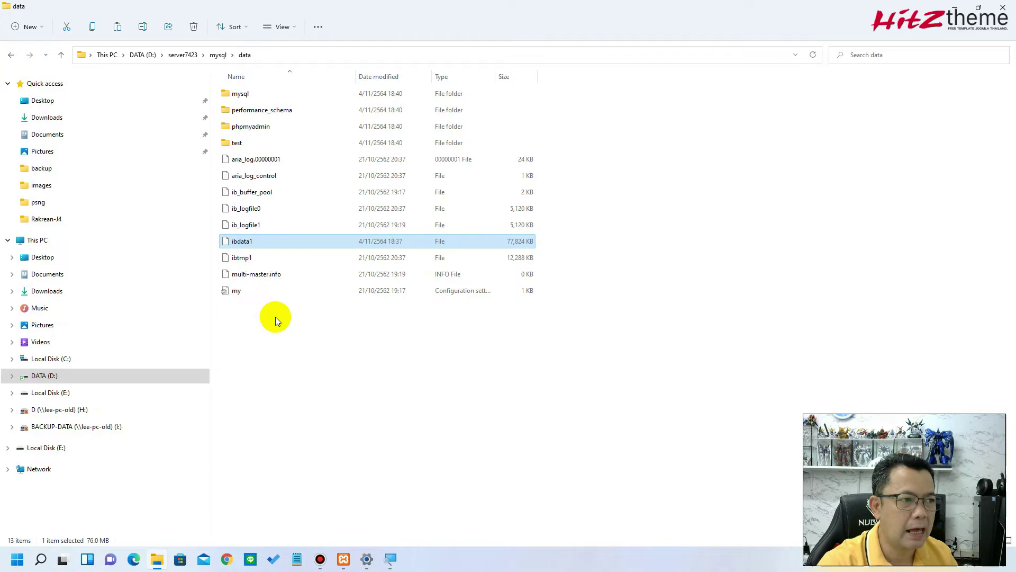
# Step: Copy the database folders from demo_j4 through tonnum in data-old, leaving out mysql, performance_schema, phpmyadmin and test
pyautogui.click(217, 55)
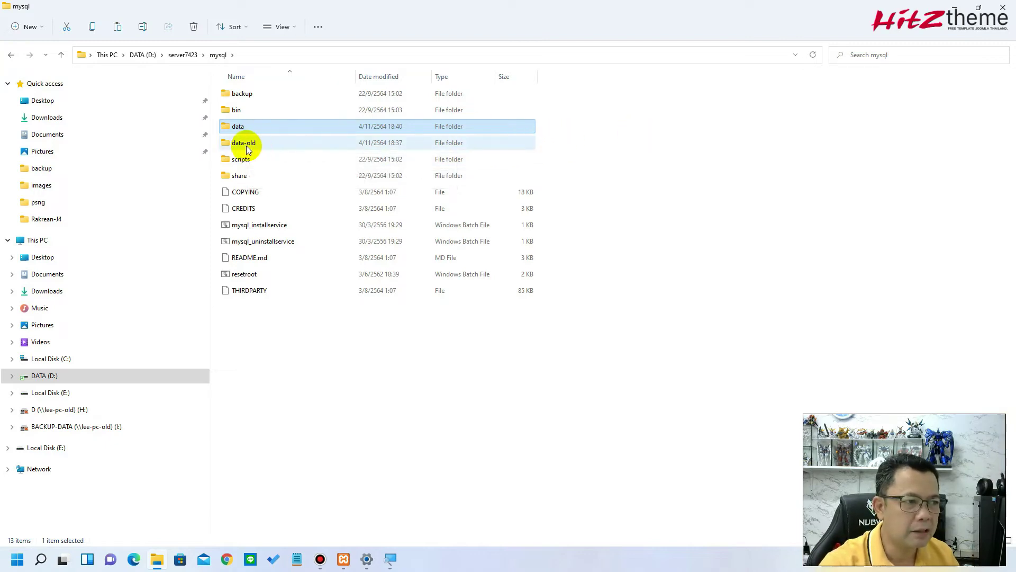
pyautogui.moveTo(246, 145)
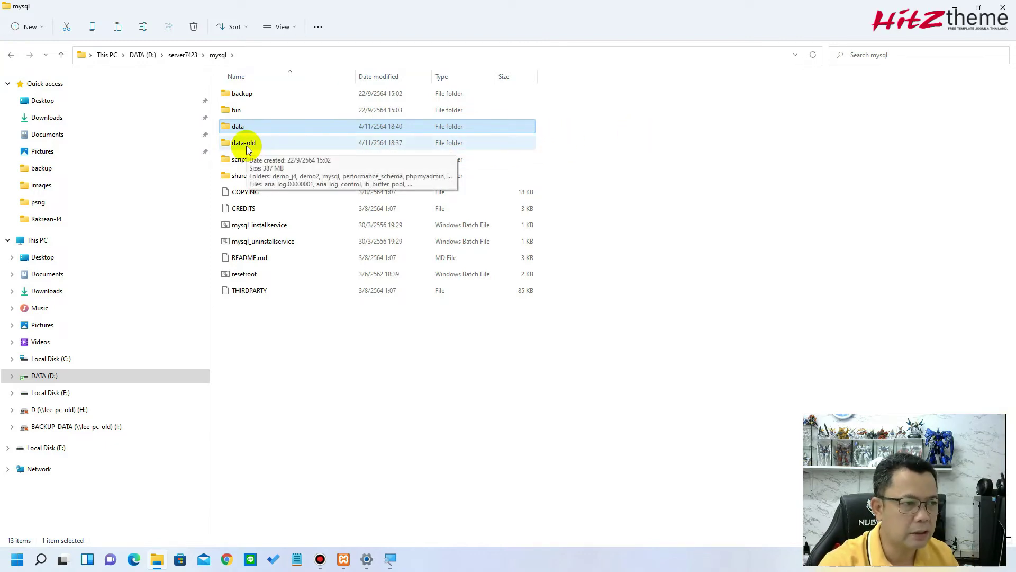
pyautogui.doubleClick(246, 145)
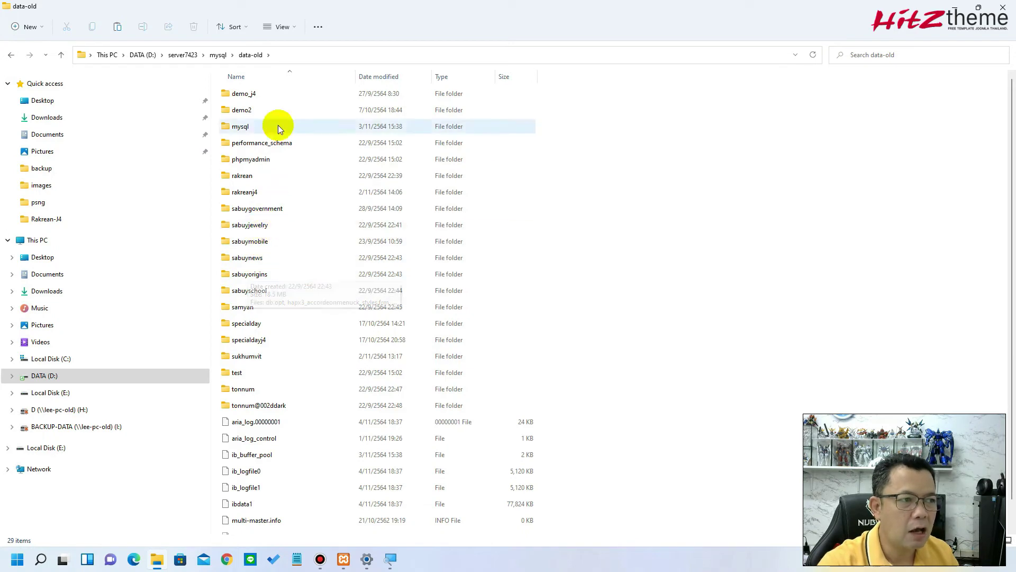
pyautogui.click(257, 94)
pyautogui.keyDown('ctrl'); pyautogui.click(256, 110); pyautogui.keyUp('ctrl')
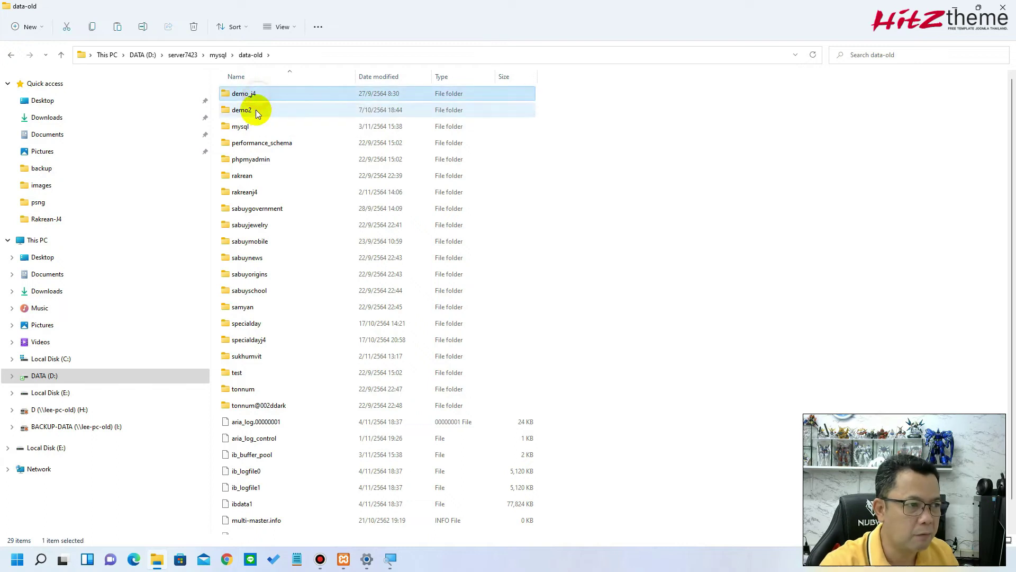
pyautogui.keyDown('ctrl'); pyautogui.click(248, 177); pyautogui.keyUp('ctrl')
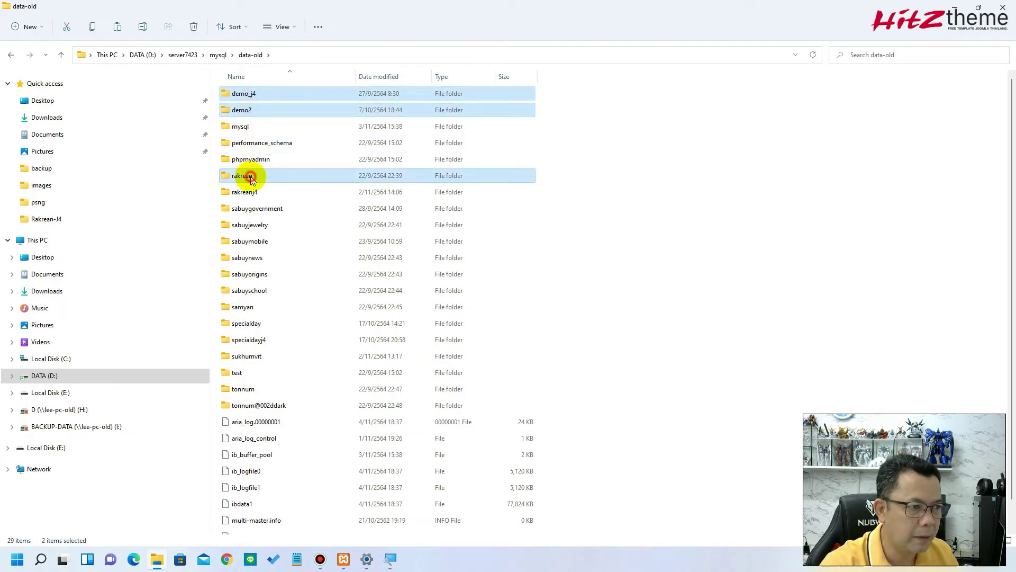
pyautogui.keyDown('ctrl'); pyautogui.click(246, 192); pyautogui.keyUp('ctrl')
pyautogui.keyDown('ctrl'); pyautogui.click(255, 209); pyautogui.keyUp('ctrl')
pyautogui.keyDown('ctrl'); pyautogui.click(249, 227); pyautogui.keyUp('ctrl')
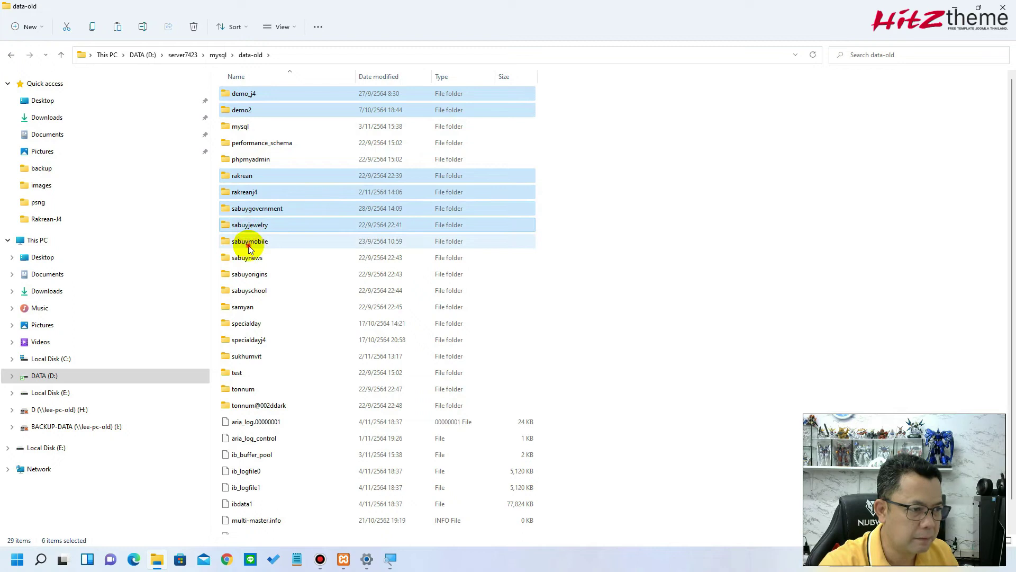
pyautogui.keyDown('ctrl'); pyautogui.click(250, 242); pyautogui.keyUp('ctrl')
pyautogui.keyDown('ctrl'); pyautogui.click(250, 258); pyautogui.keyUp('ctrl')
pyautogui.keyDown('ctrl'); pyautogui.click(249, 275); pyautogui.keyUp('ctrl')
pyautogui.keyDown('ctrl'); pyautogui.click(251, 293); pyautogui.keyUp('ctrl')
pyautogui.keyDown('ctrl'); pyautogui.click(249, 308); pyautogui.keyUp('ctrl')
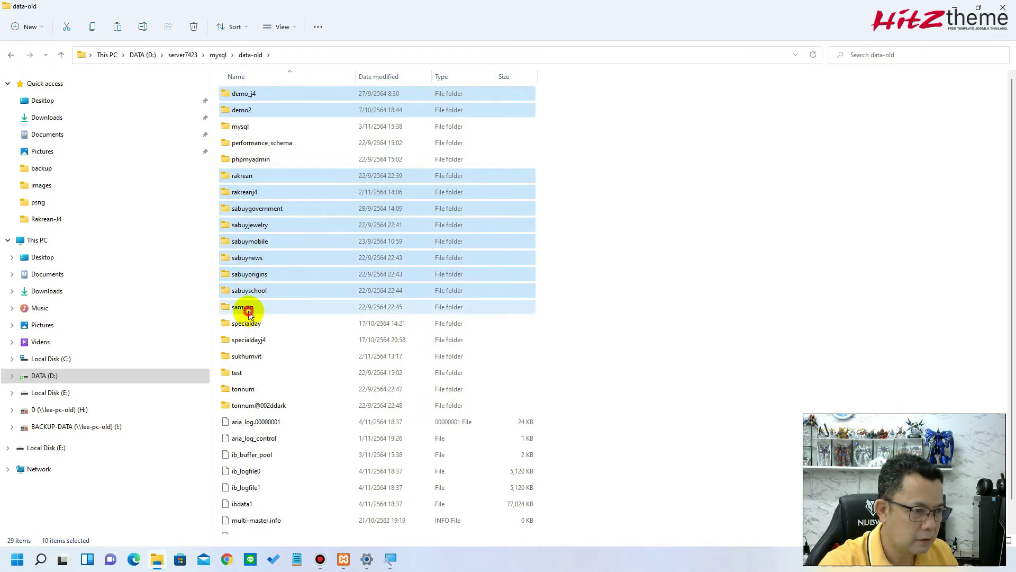
pyautogui.keyDown('ctrl'); pyautogui.click(248, 323); pyautogui.keyUp('ctrl')
pyautogui.keyDown('ctrl'); pyautogui.click(249, 341); pyautogui.keyUp('ctrl')
pyautogui.keyDown('ctrl'); pyautogui.click(253, 357); pyautogui.keyUp('ctrl')
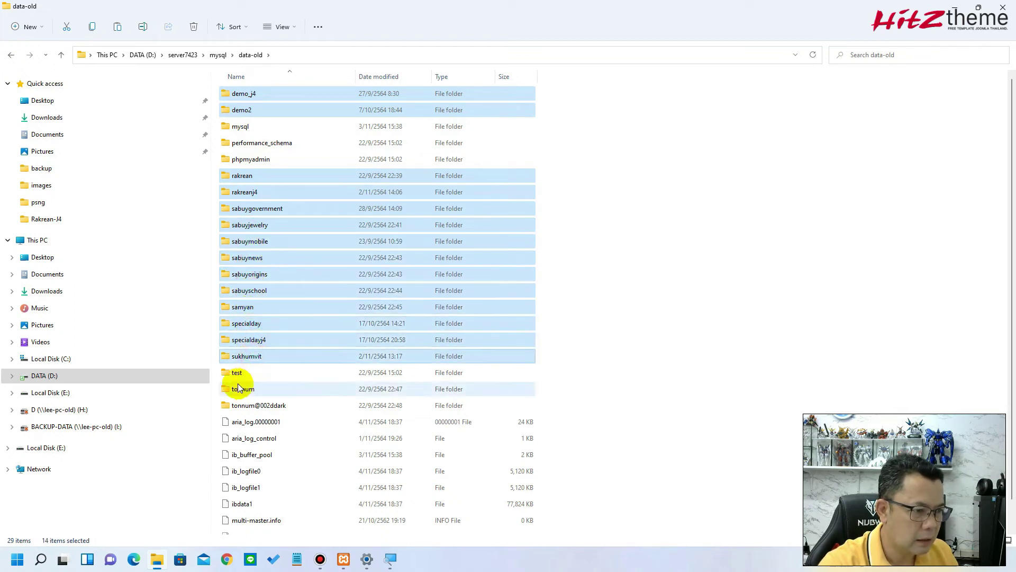
pyautogui.keyDown('ctrl'); pyautogui.click(248, 390); pyautogui.keyUp('ctrl')
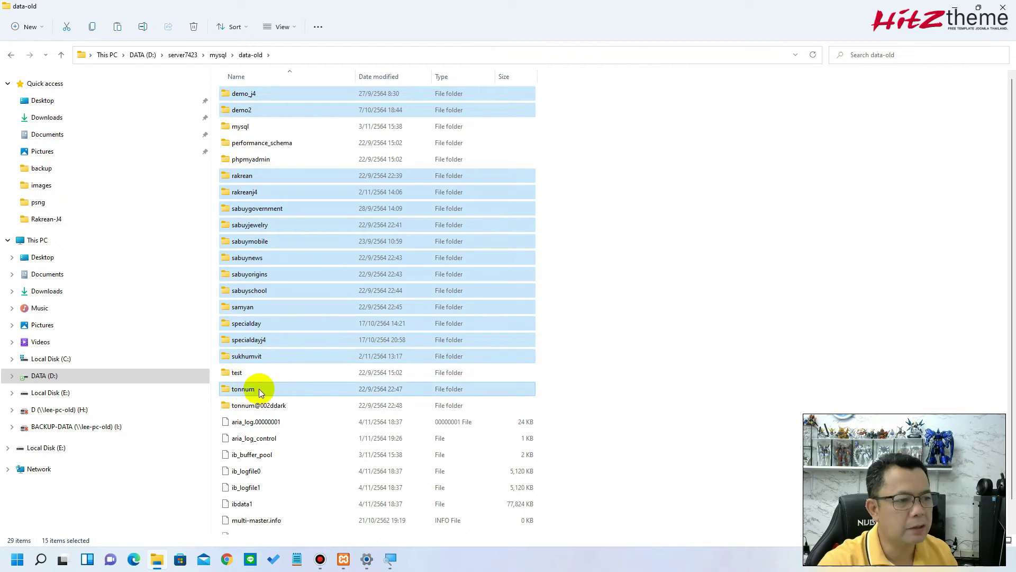
pyautogui.rightClick(258, 227)
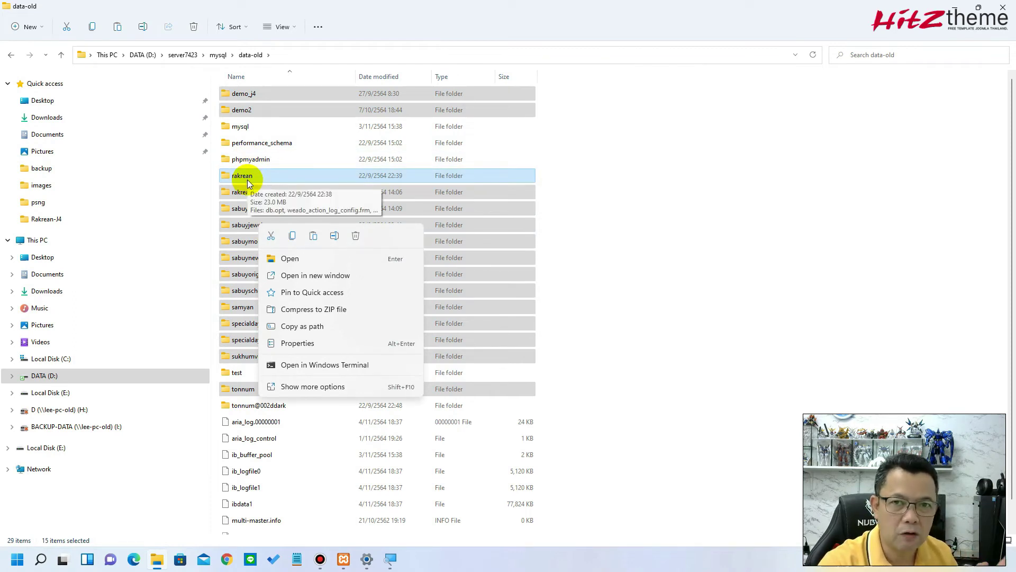
pyautogui.click(316, 390)
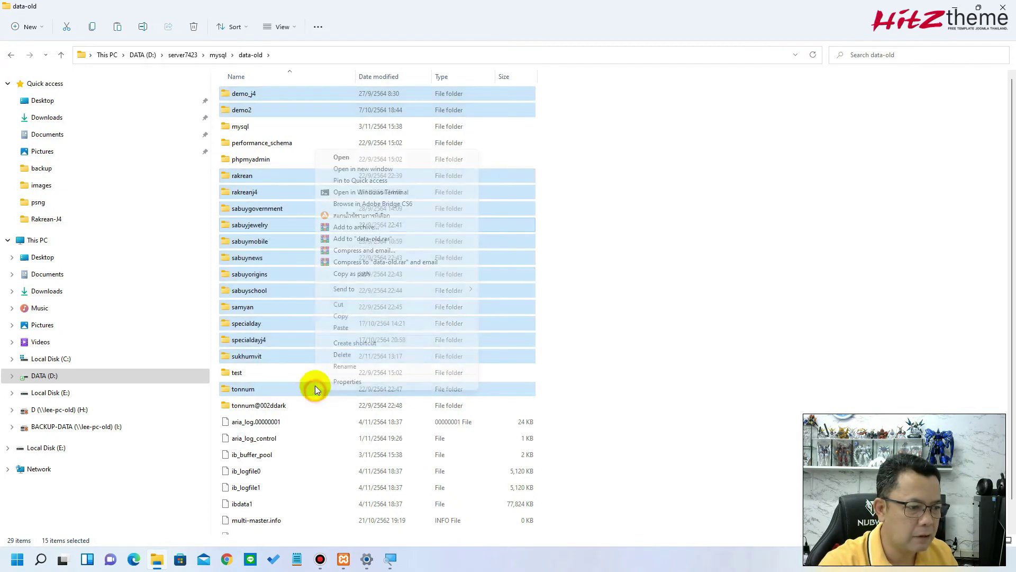
pyautogui.click(351, 317)
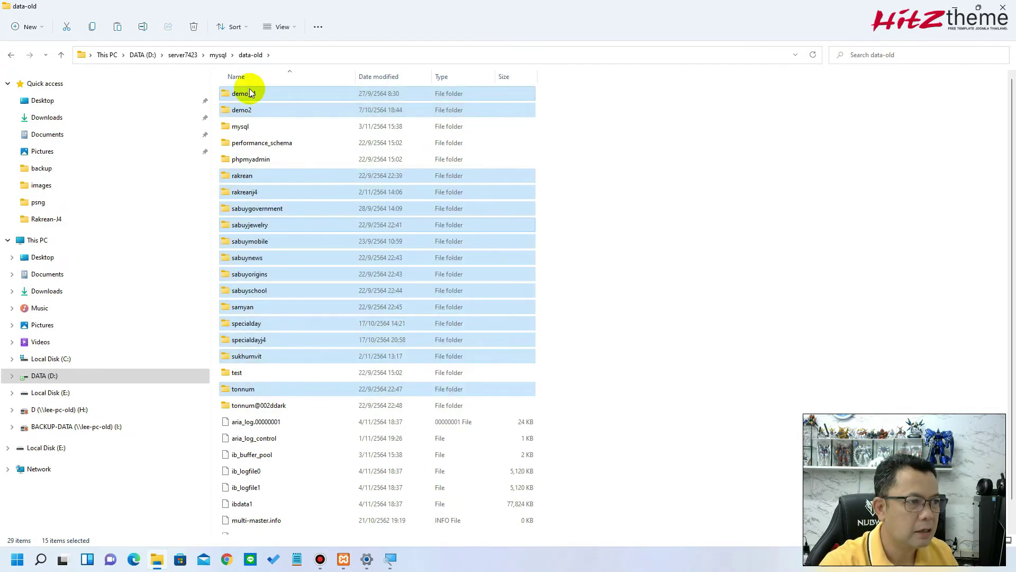
# Step: Paste the copied database folders into the new data folder inside the mysql folder
pyautogui.click(216, 56)
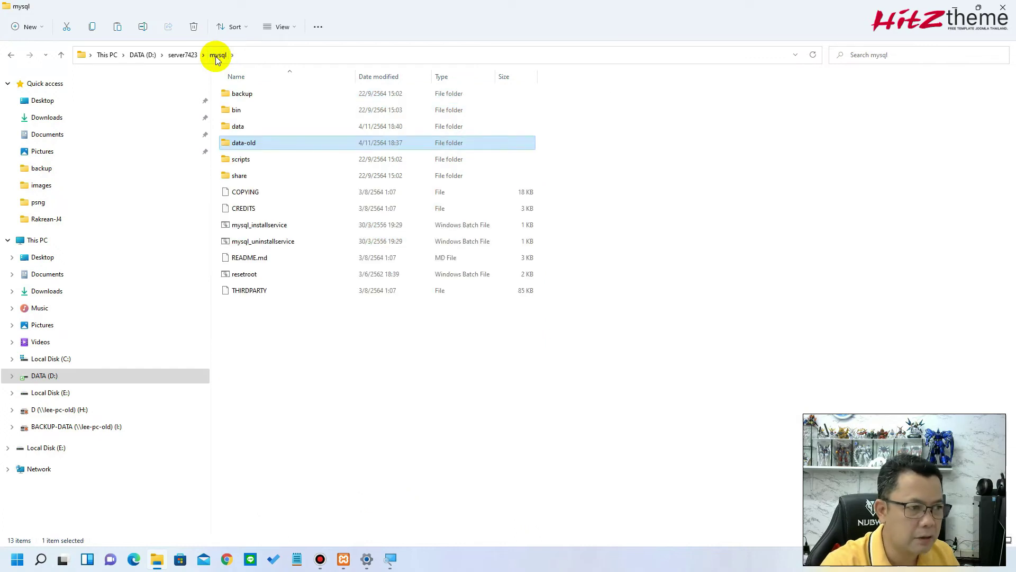
pyautogui.doubleClick(239, 127)
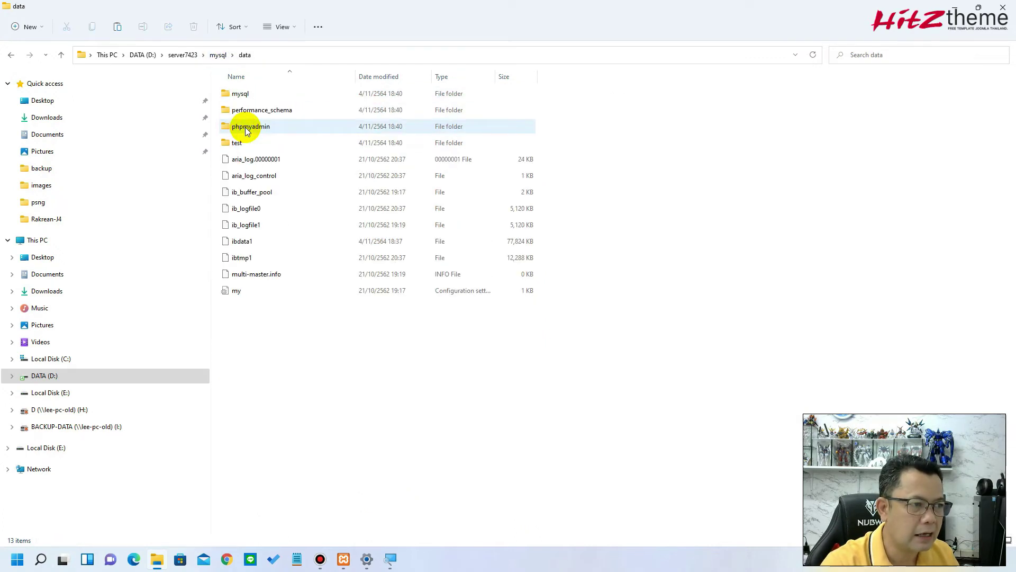
pyautogui.rightClick(253, 316)
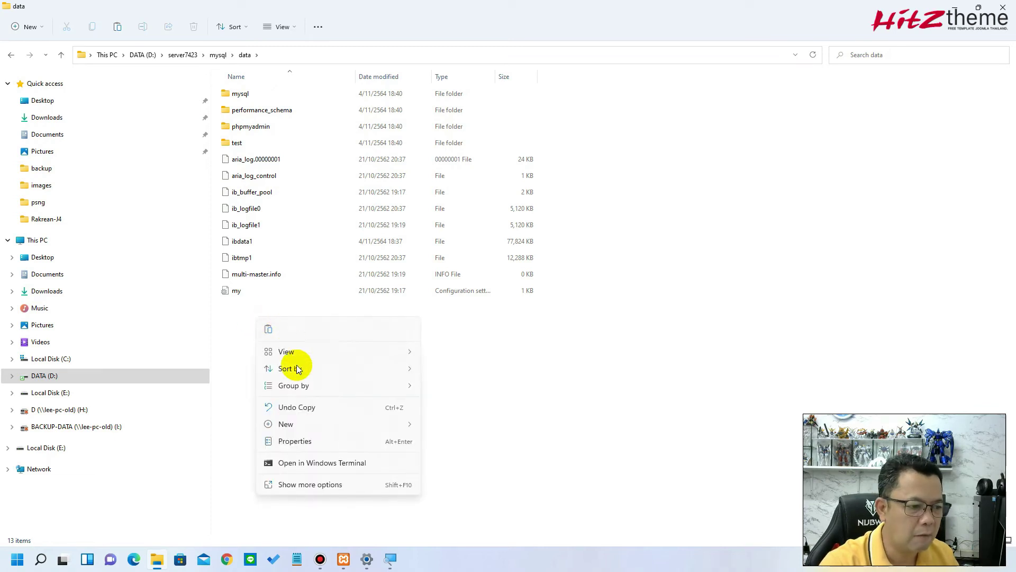
pyautogui.click(318, 485)
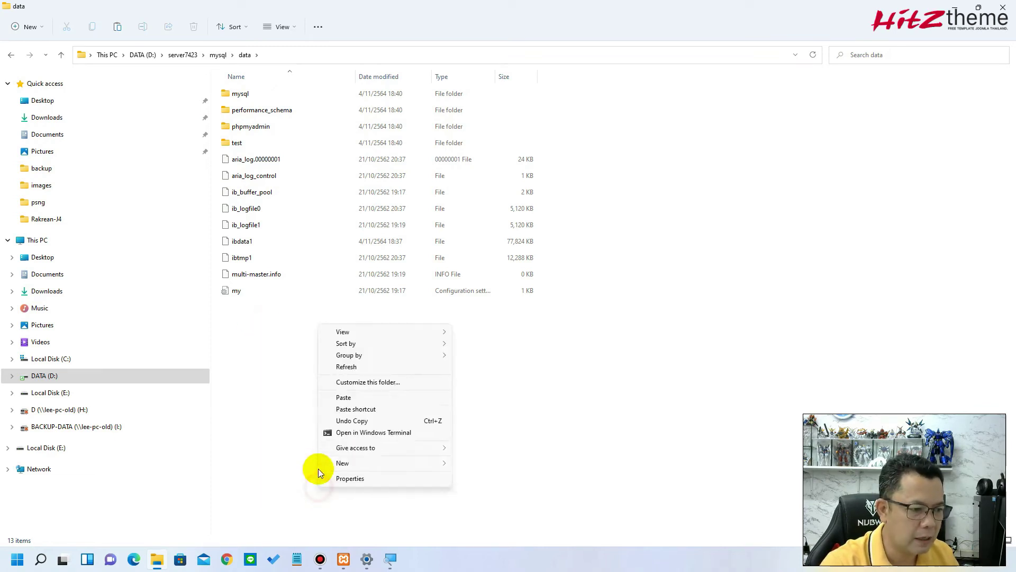
pyautogui.click(358, 398)
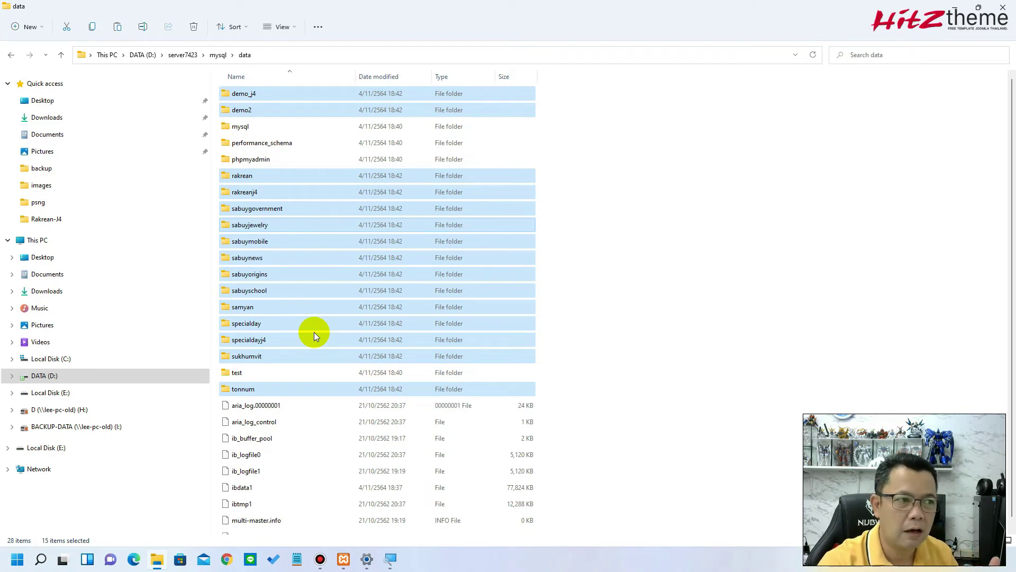
# Step: Bring up the XAMPP Control Panel and start the Apache and MySQL modules
pyautogui.click(978, 8)
pyautogui.moveTo(414, 112); pyautogui.dragTo(408, 319)
pyautogui.moveTo(421, 79); pyautogui.dragTo(425, 57)
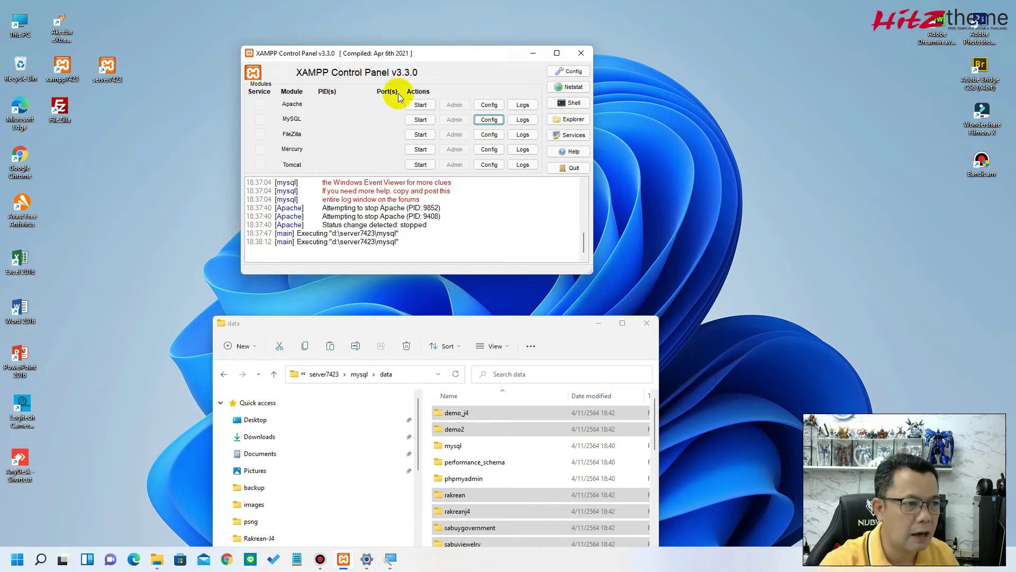
pyautogui.click(421, 105)
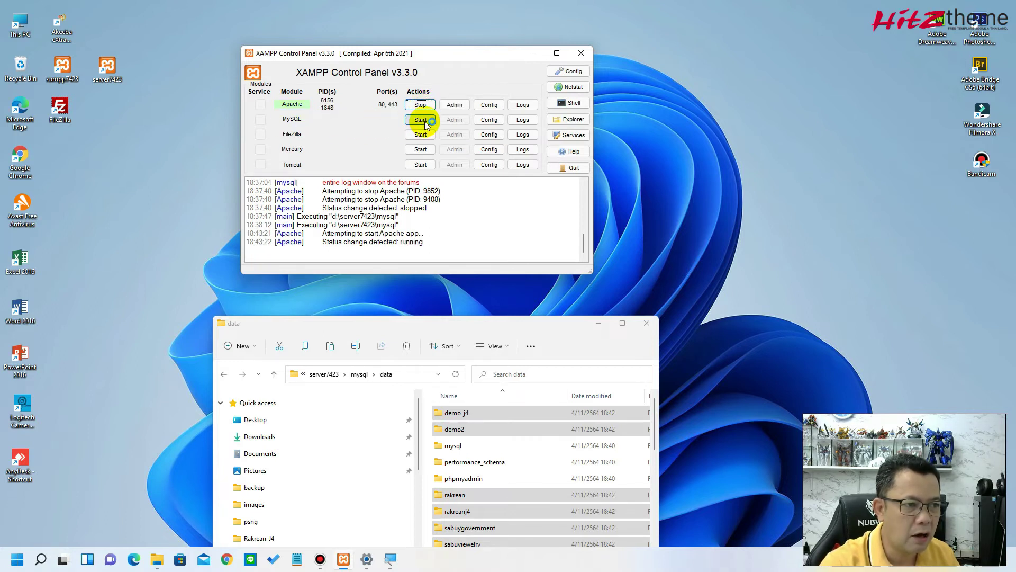
pyautogui.click(425, 122)
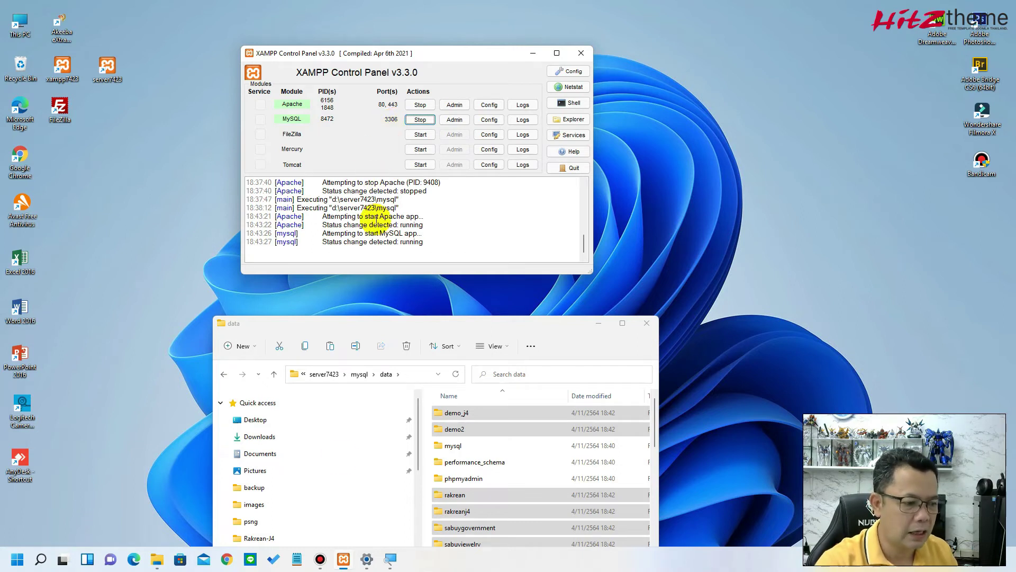
# Step: Switch to Chrome and load the Joomla site at localhost/rakrean_j4/ to test it
pyautogui.click(226, 560)
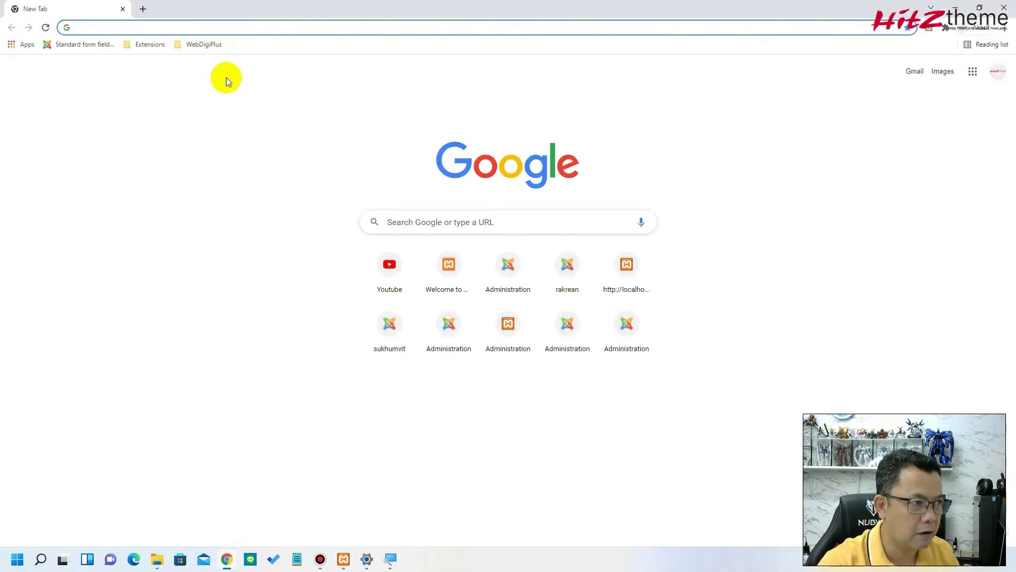
pyautogui.write('localhost/wedigiplu')
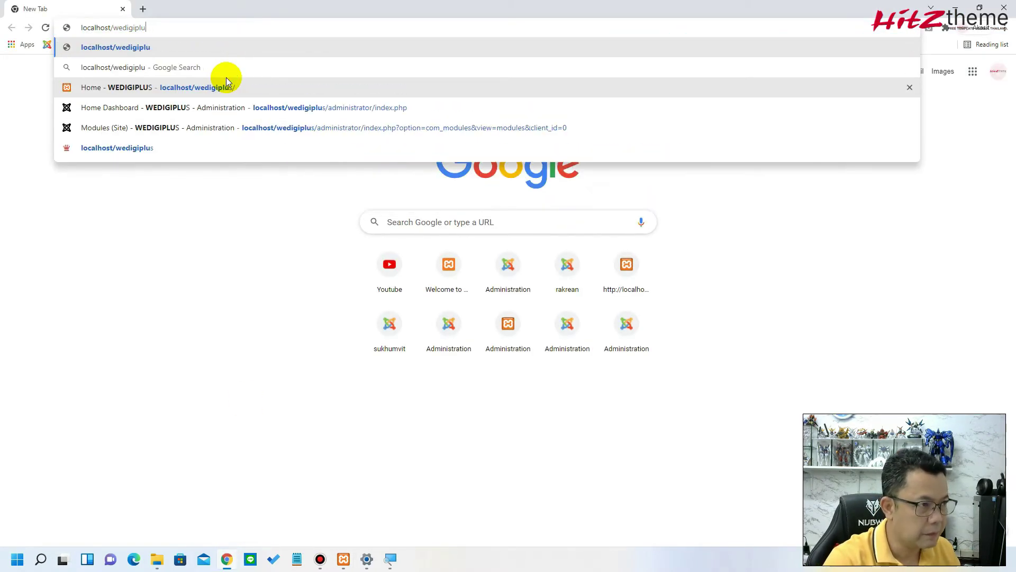
pyautogui.press('BackSpace')
pyautogui.press('BackSpace')
pyautogui.press('BackSpace')
pyautogui.press('BackSpace')
pyautogui.press('BackSpace')
pyautogui.press('BackSpace')
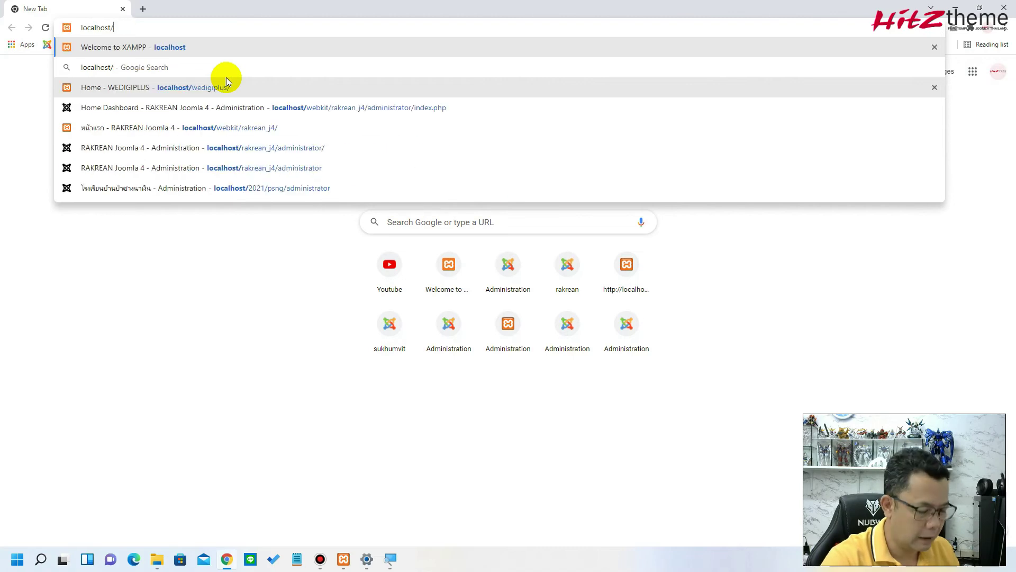
pyautogui.write('rakrean_j4/administrato')
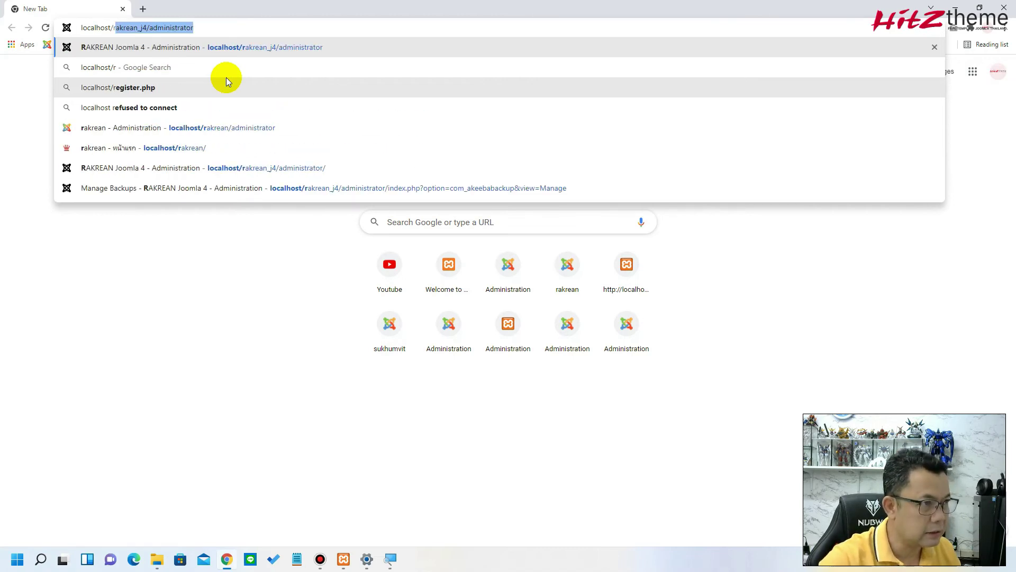
pyautogui.press('BackSpace')
pyautogui.press('BackSpace')
pyautogui.press('BackSpace')
pyautogui.press('BackSpace')
pyautogui.press('BackSpace')
pyautogui.press('BackSpace')
pyautogui.press('BackSpace')
pyautogui.press('BackSpace')
pyautogui.press('BackSpace')
pyautogui.press('BackSpace')
pyautogui.press('BackSpace')
pyautogui.press('BackSpace')
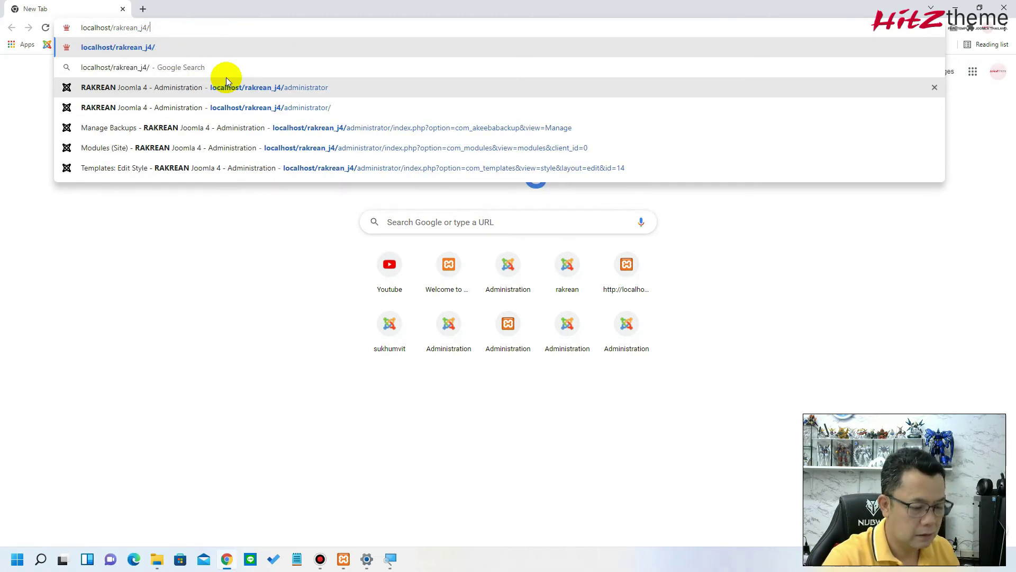
pyautogui.press('Return')
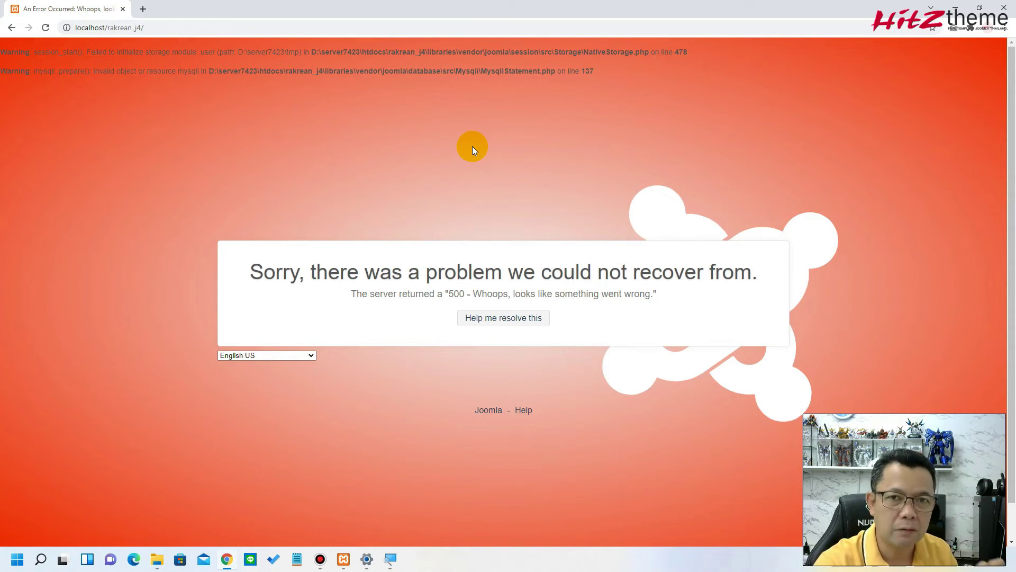
# Step: Open phpMyAdmin from the localhost XAMPP dashboard in a new tab and log in as root with an empty password
pyautogui.click(143, 7)
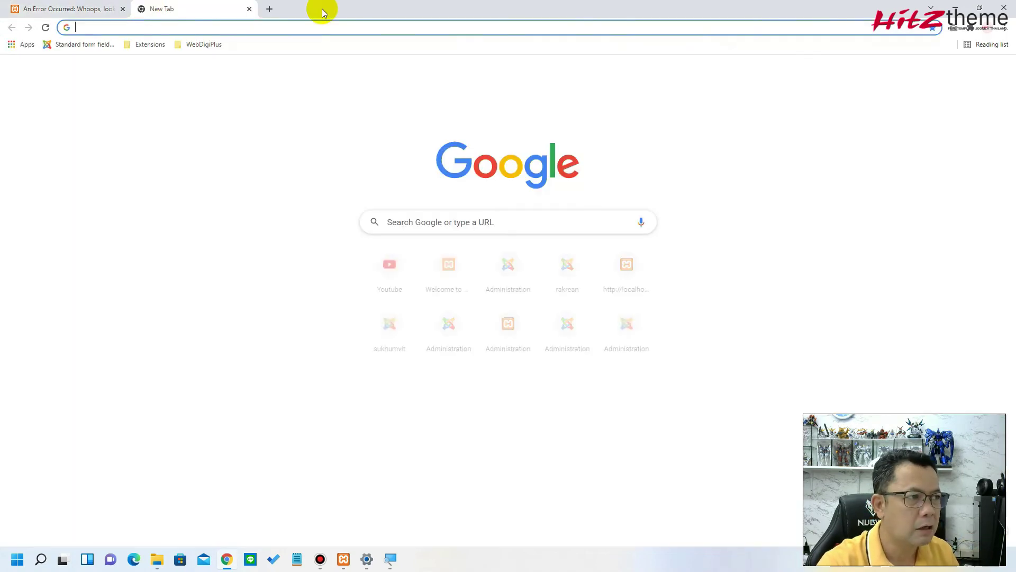
pyautogui.write('localhost/wedigiplu')
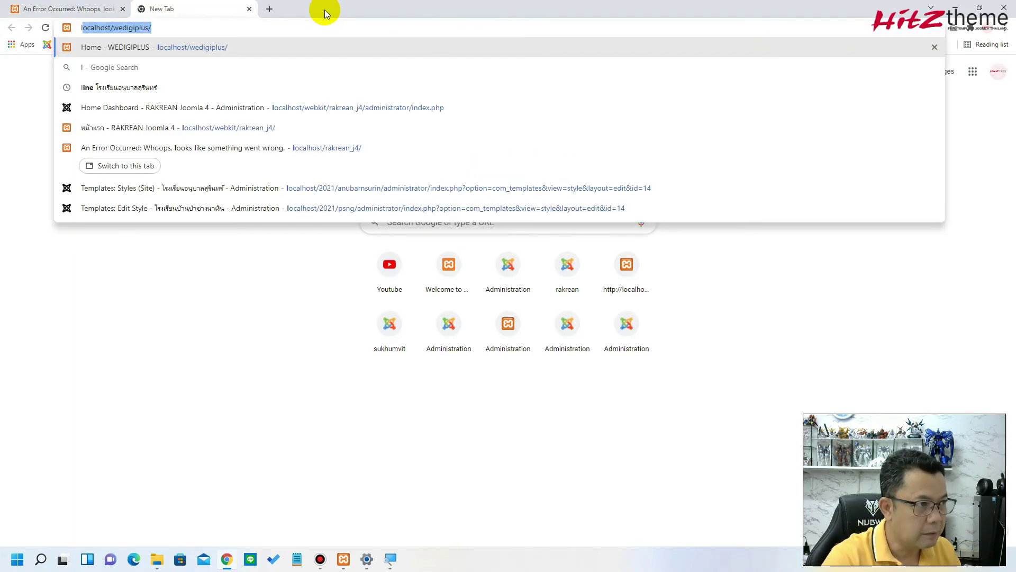
pyautogui.press('BackSpace')
pyautogui.press('BackSpace')
pyautogui.press('BackSpace')
pyautogui.press('BackSpace')
pyautogui.press('BackSpace')
pyautogui.press('BackSpace')
pyautogui.press('BackSpace')
pyautogui.press('BackSpace')
pyautogui.press('BackSpace')
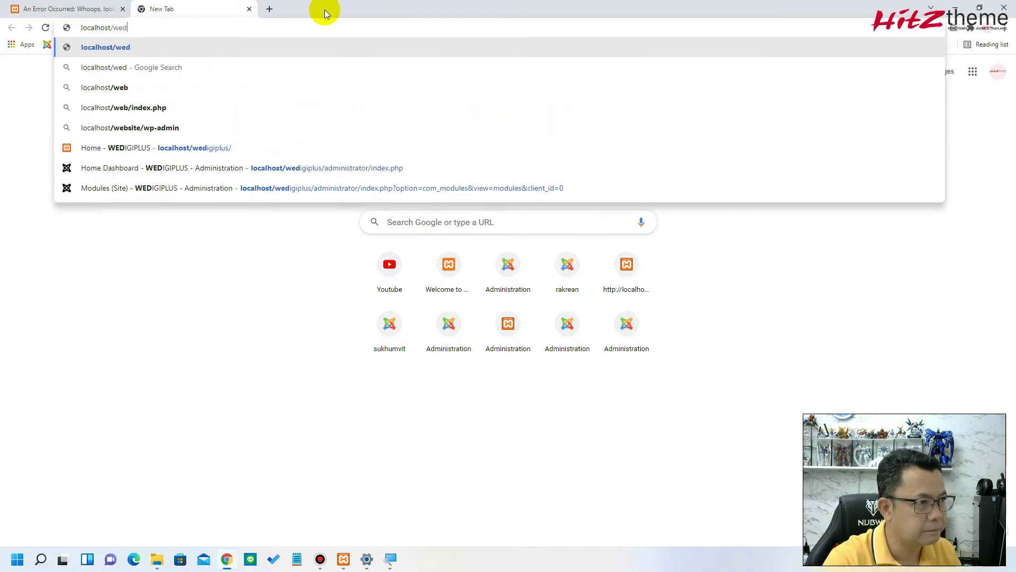
pyautogui.press('Return')
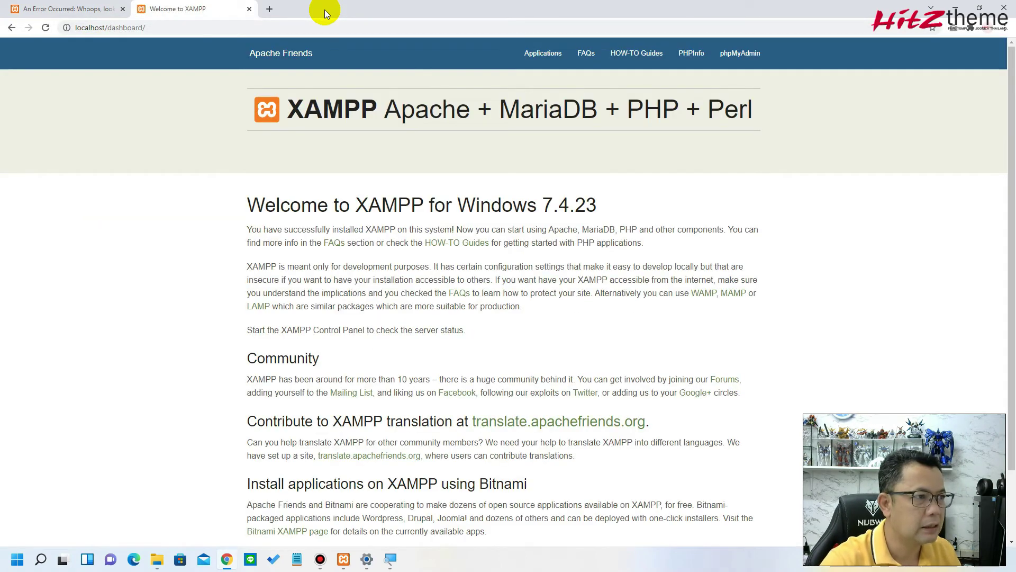
pyautogui.click(745, 57)
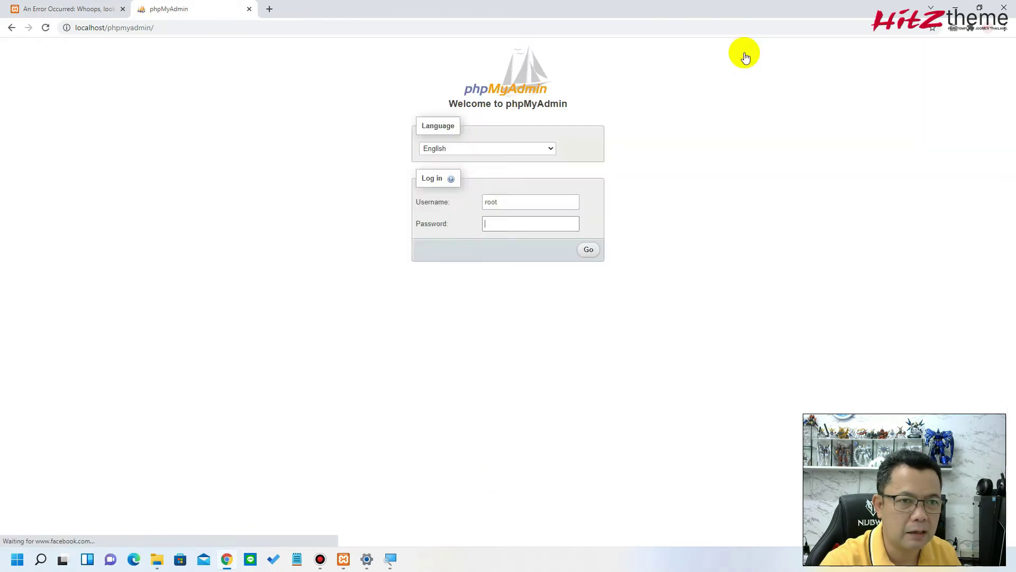
pyautogui.click(590, 251)
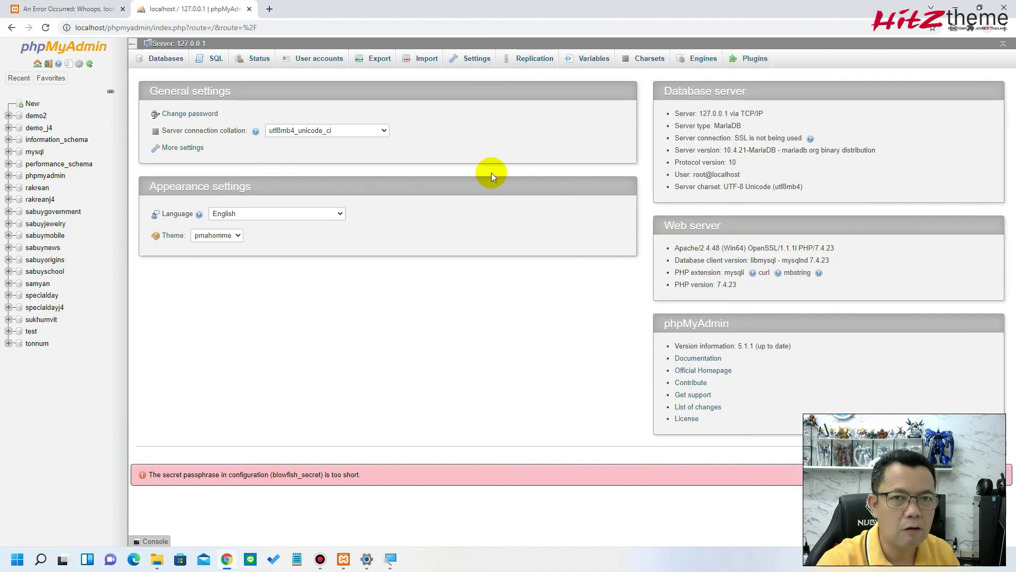
# Step: Set a new account password for the root user on host localhost, entering it in both password fields
pyautogui.click(329, 62)
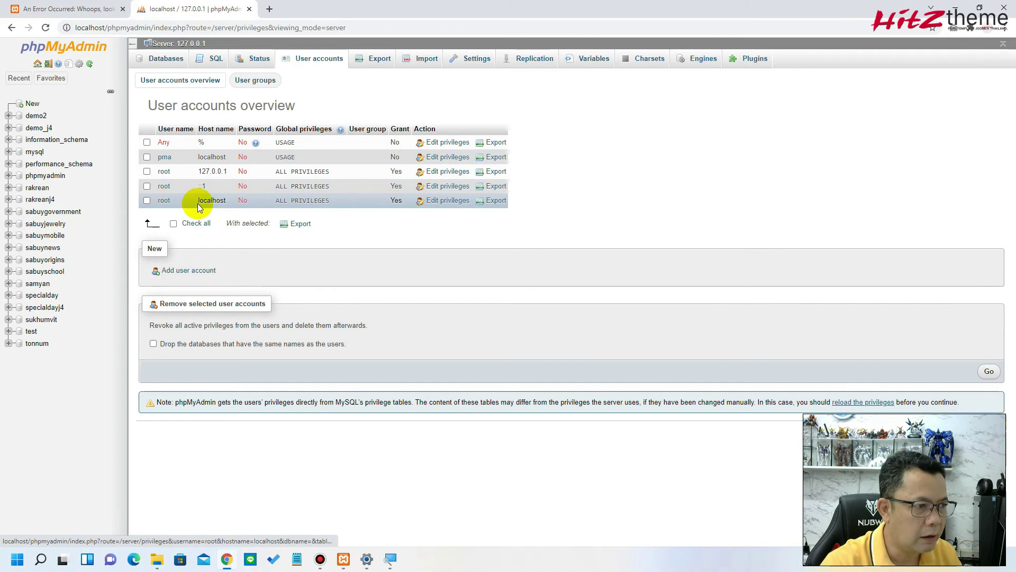
pyautogui.click(166, 204)
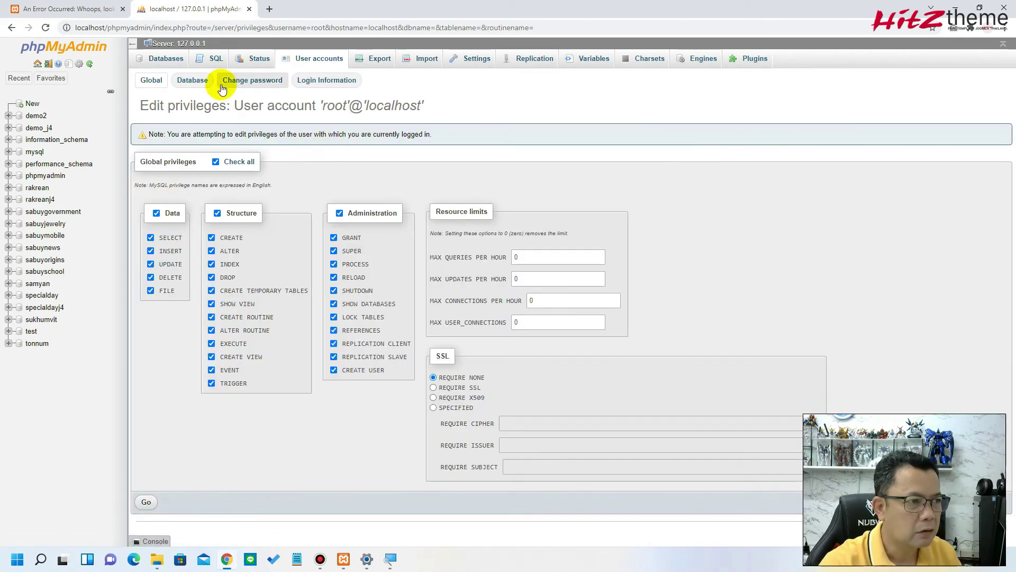
pyautogui.click(258, 85)
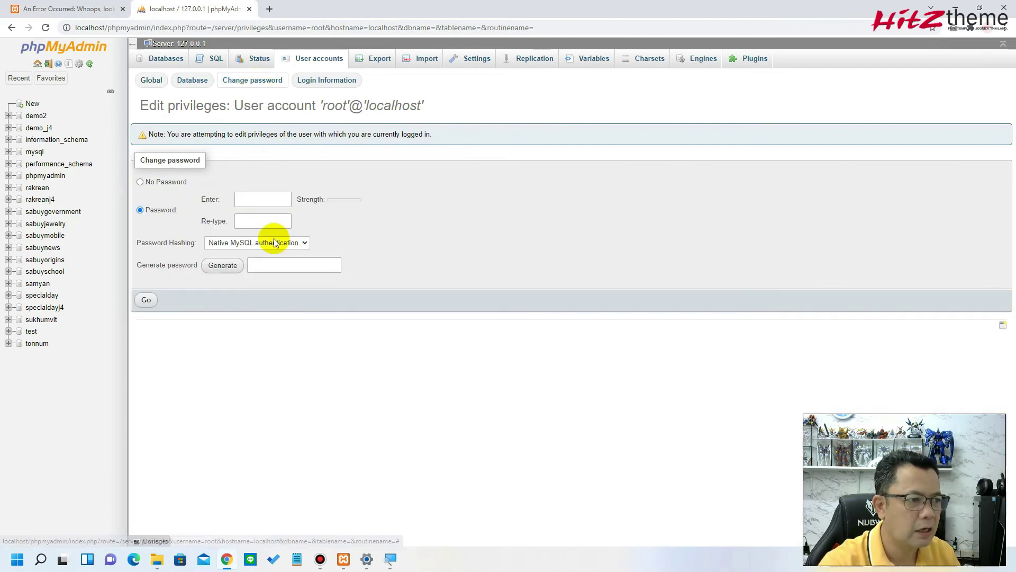
pyautogui.click(263, 201)
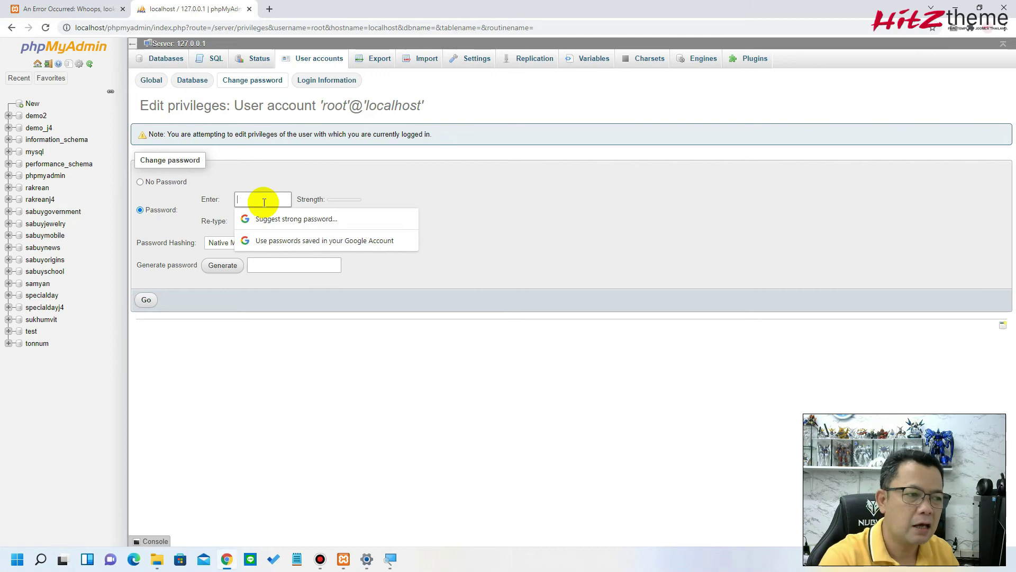
pyautogui.write('••••••••')
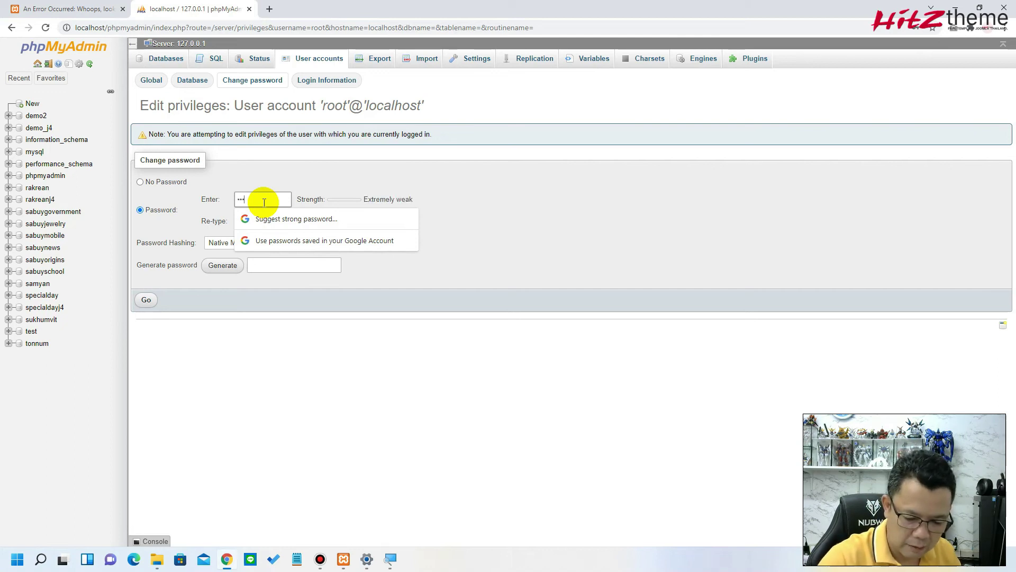
pyautogui.write('•')
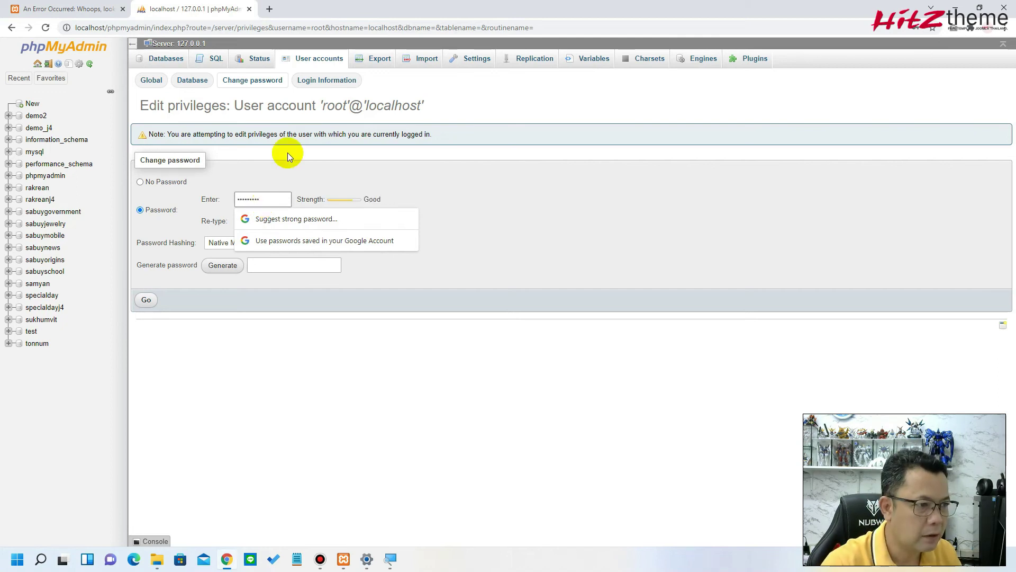
pyautogui.click(250, 222)
pyautogui.write('•••••••••')
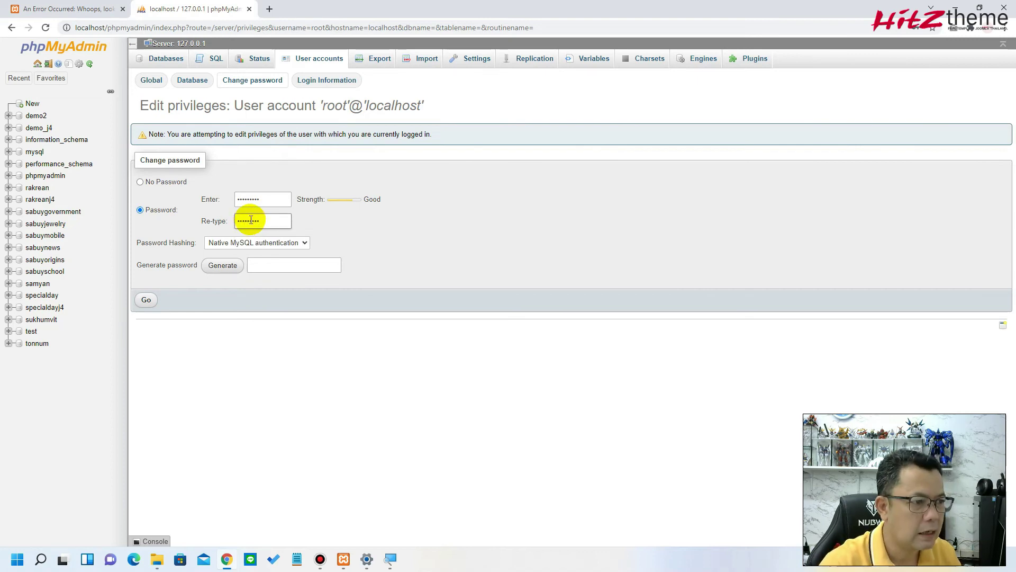
pyautogui.click(147, 301)
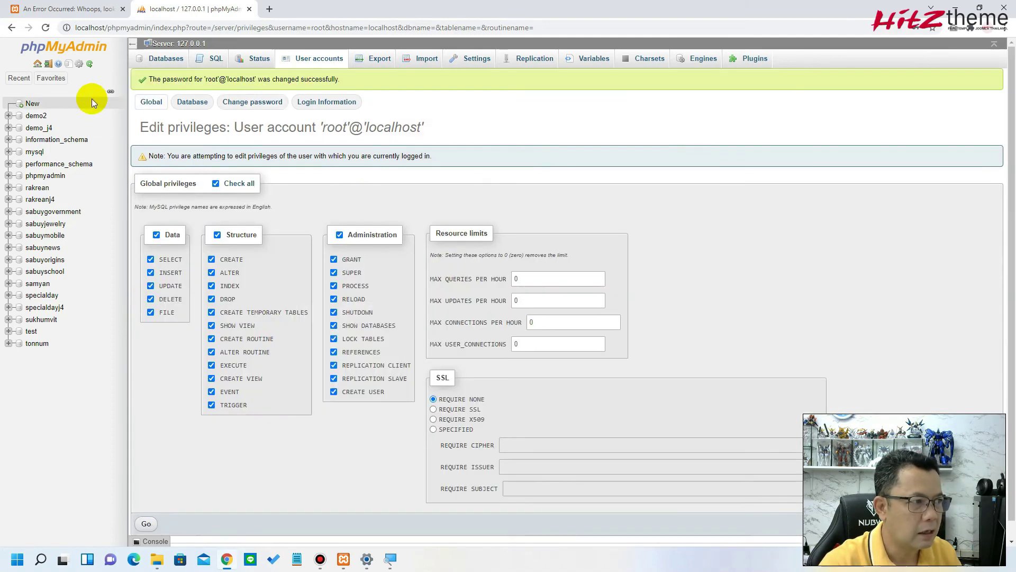
# Step: Return to the phpMyAdmin home page and log in as root with the new account password
pyautogui.click(37, 63)
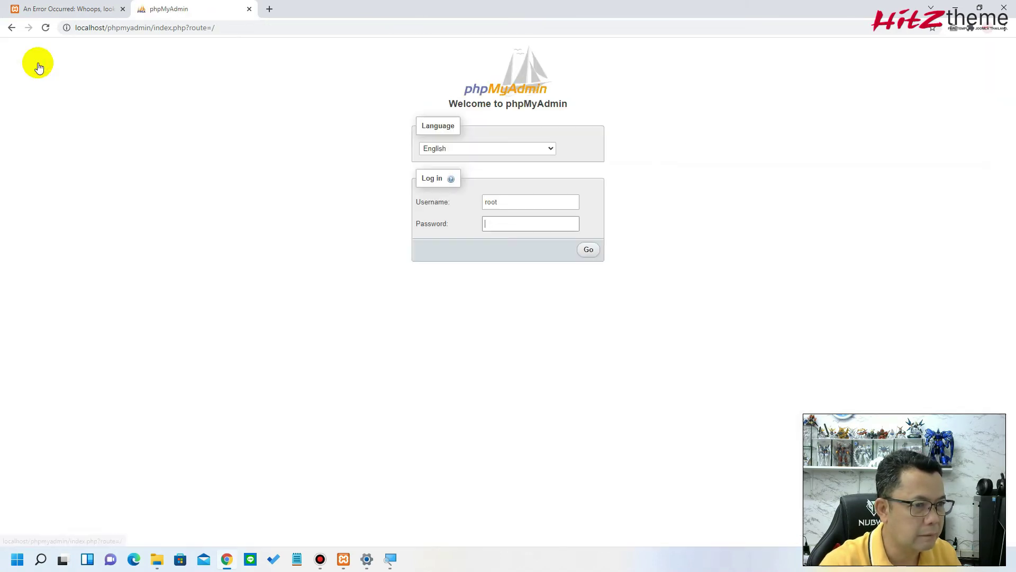
pyautogui.write('•••••••')
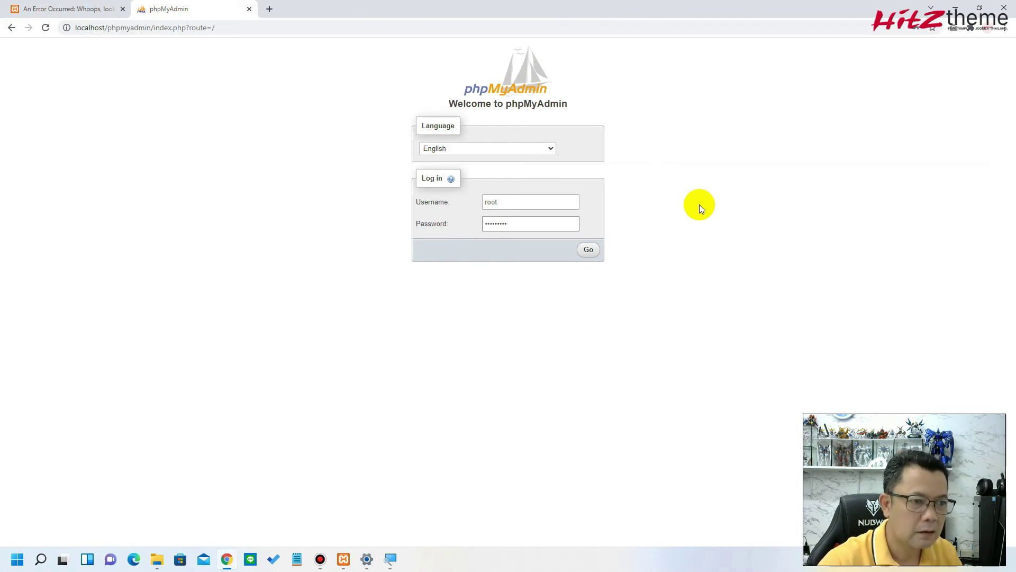
pyautogui.press('Return')
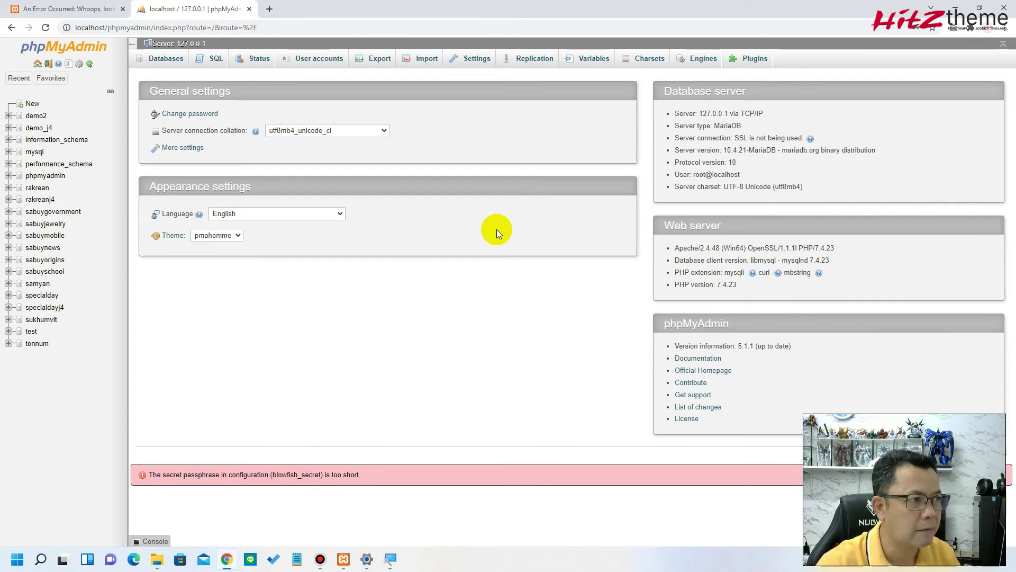
# Step: Reload the localhost/rakrean_j4/ site in the first browser tab and check its home page and navigation
pyautogui.click(89, 9)
pyautogui.click(193, 29)
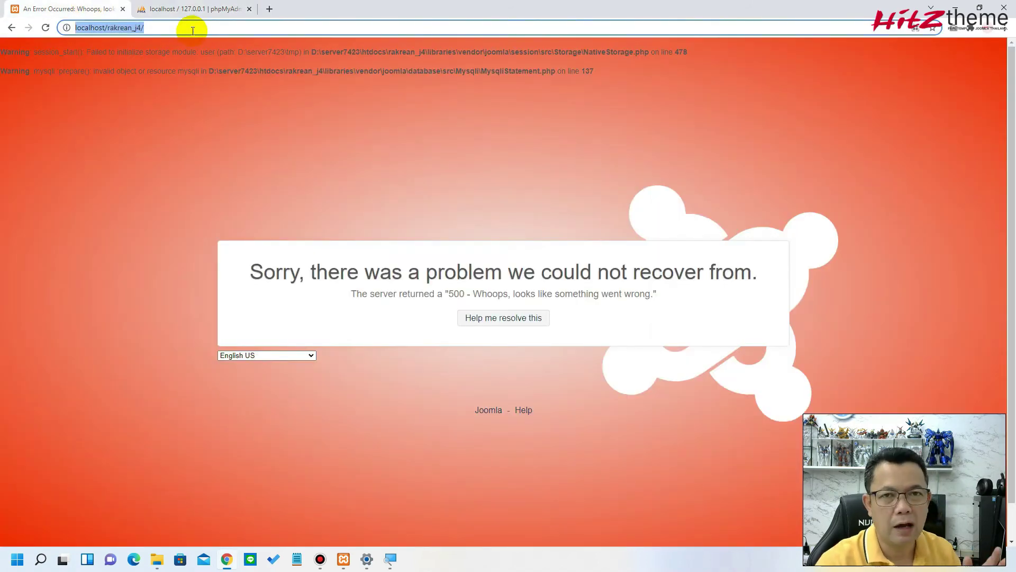
pyautogui.click(196, 30)
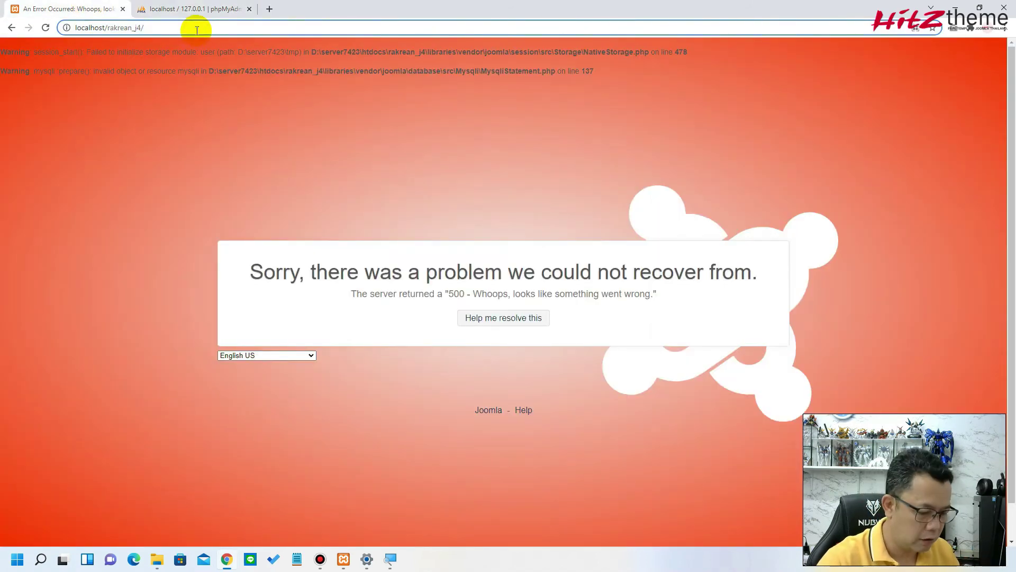
pyautogui.press('Return')
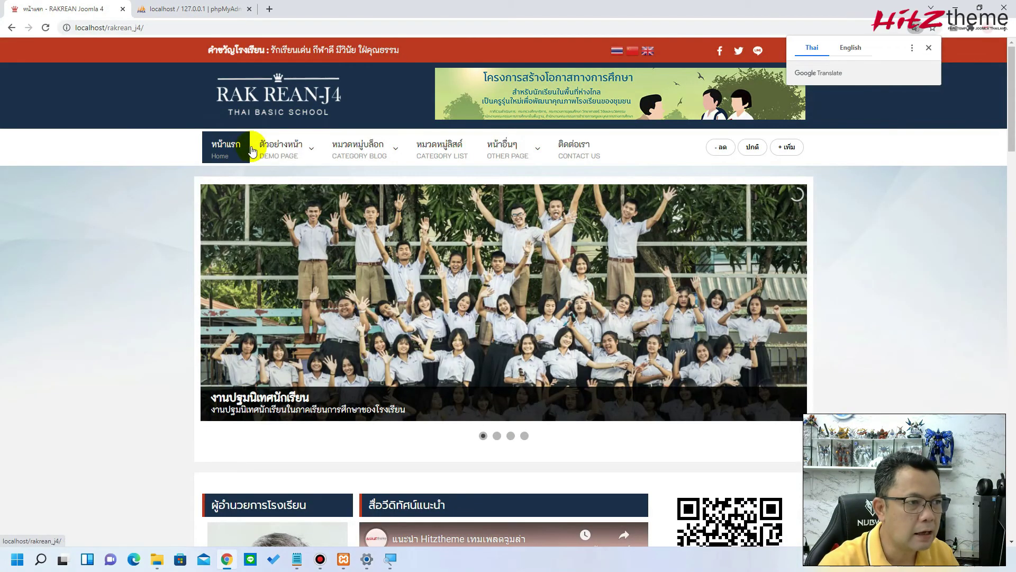
pyautogui.moveTo(263, 151)
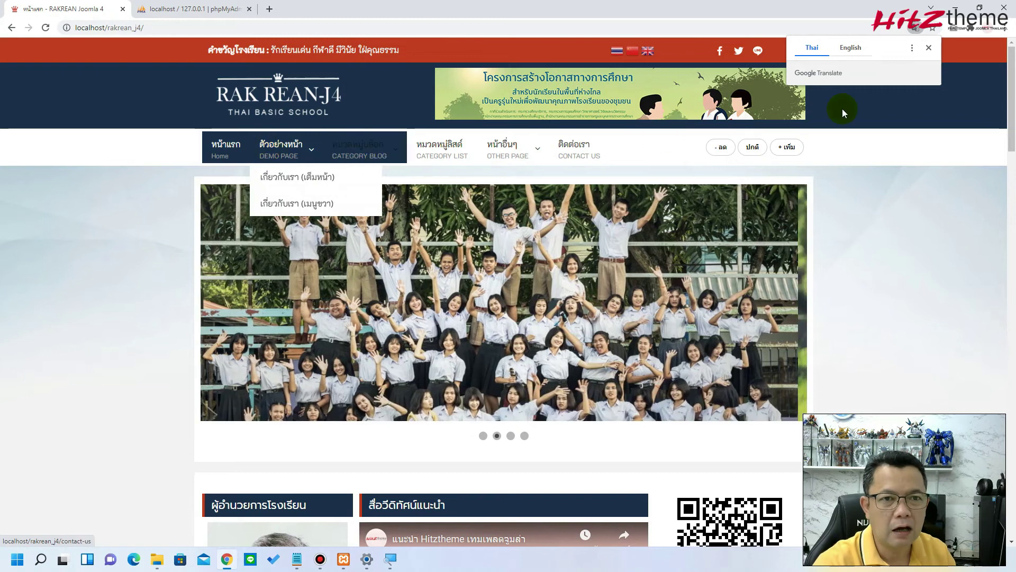
# Step: Close the translation prompt, switch to the XAMPP Control Panel and browse to the MySQL module's folder in a maximized window
pyautogui.click(928, 48)
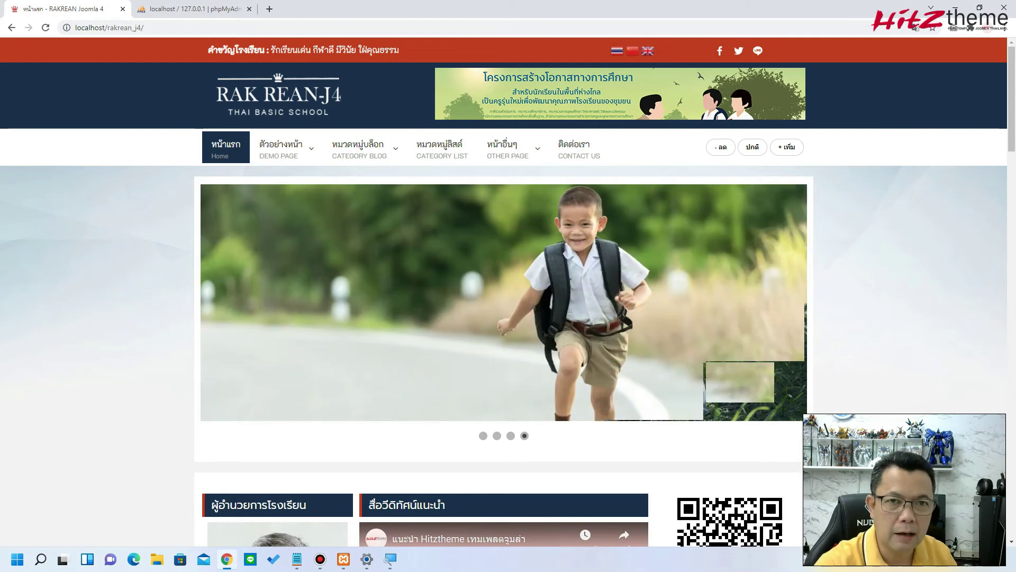
pyautogui.click(955, 7)
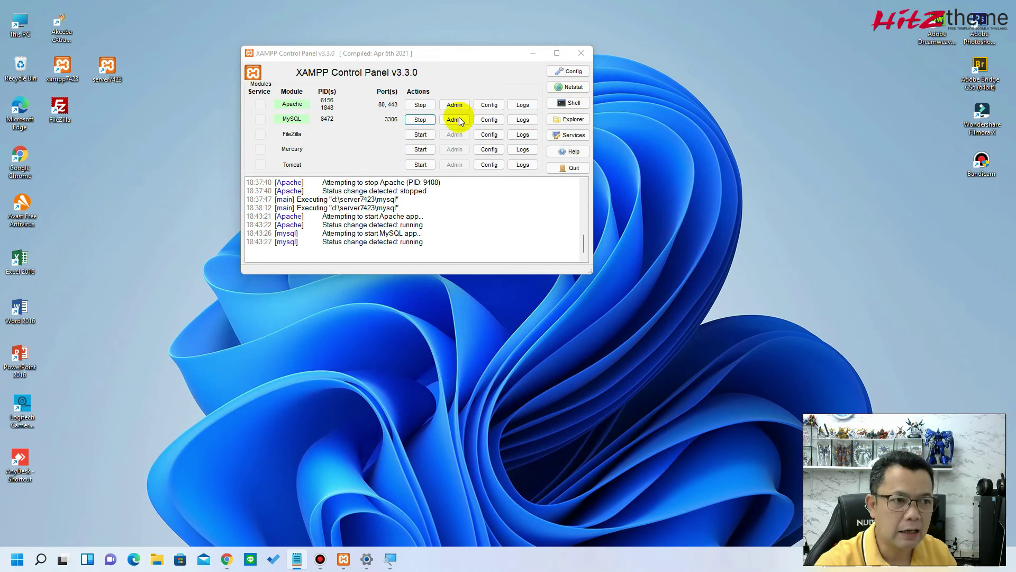
pyautogui.click(489, 120)
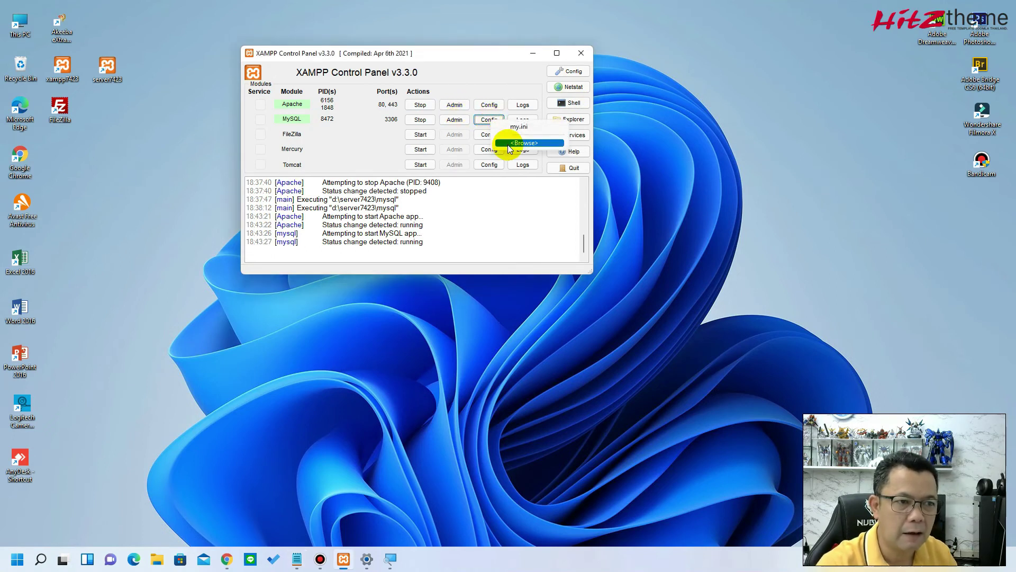
pyautogui.click(507, 144)
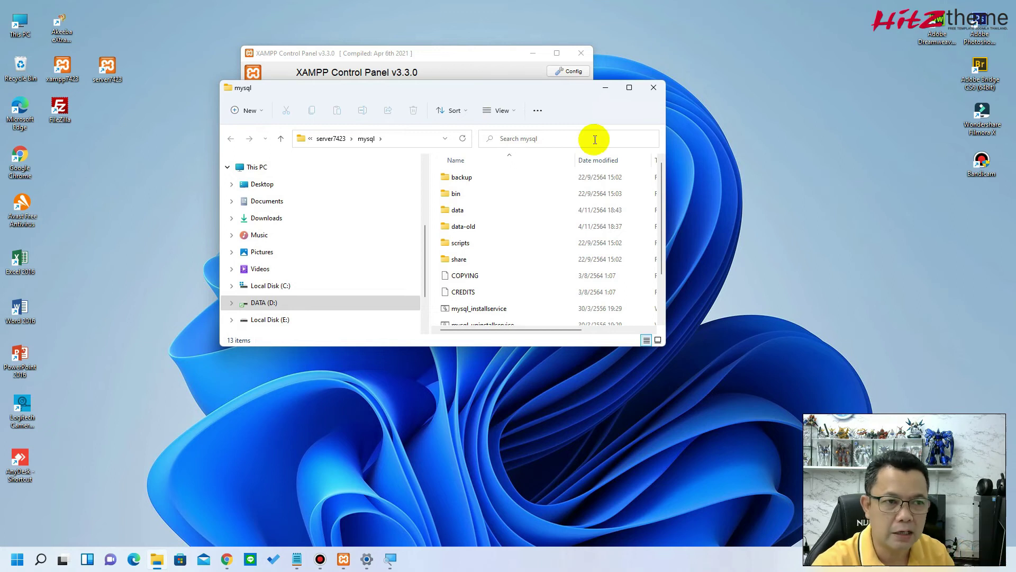
pyautogui.click(630, 86)
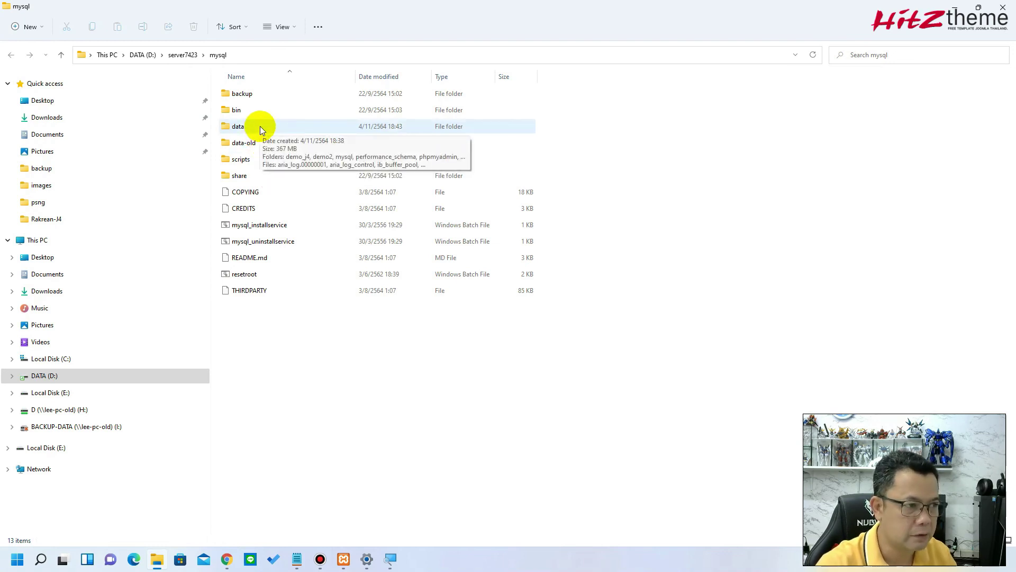
# Step: Select all the contents of the mysql\backup folder for review and open the data folder
pyautogui.doubleClick(269, 94)
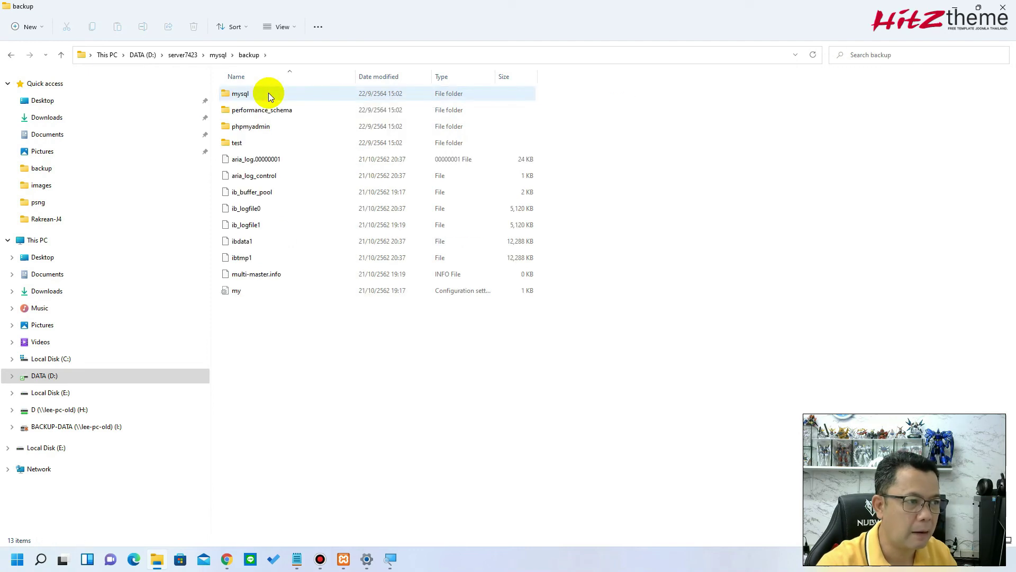
pyautogui.hotkey('ctrl', 'a')
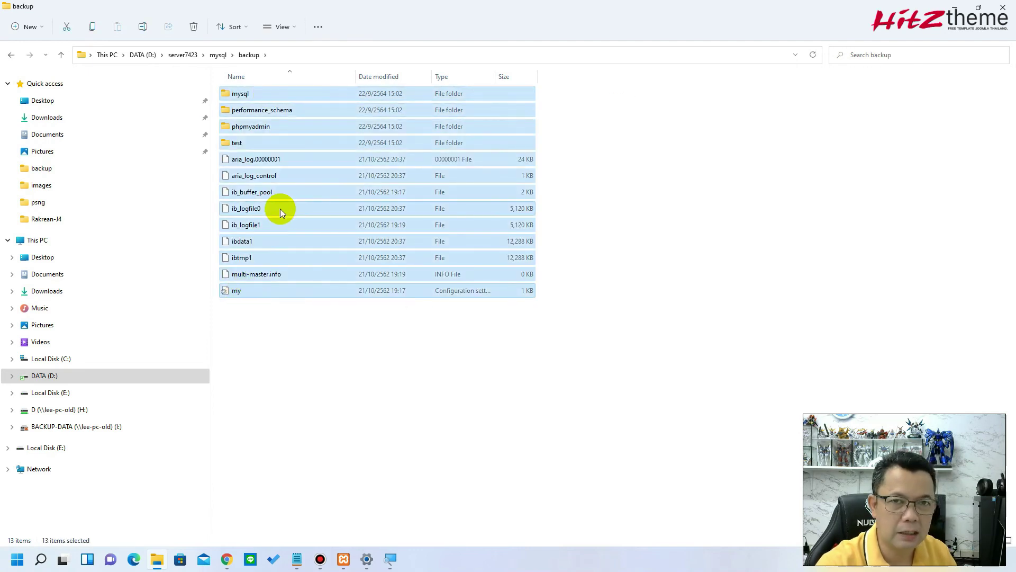
pyautogui.click(221, 56)
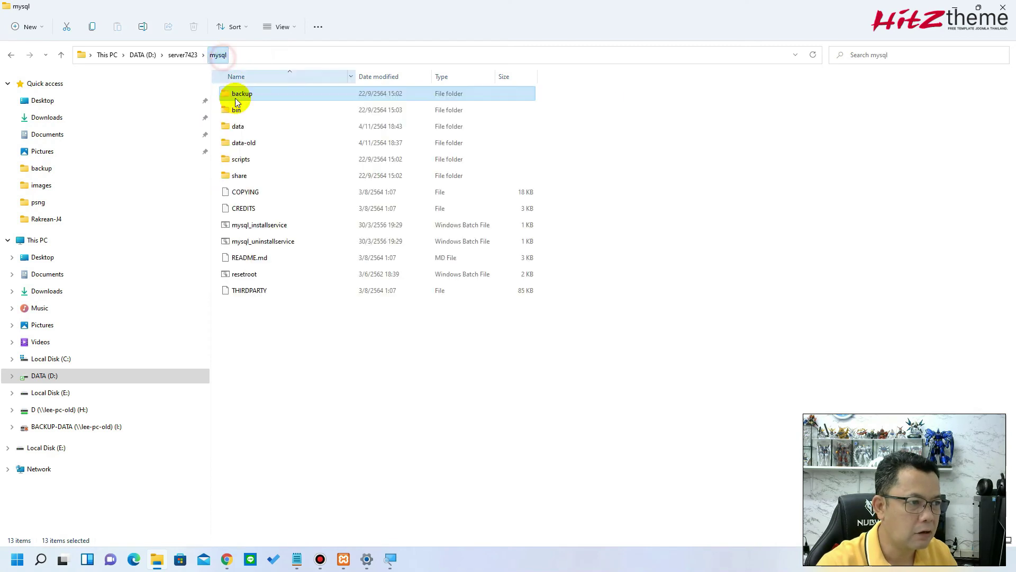
pyautogui.doubleClick(233, 127)
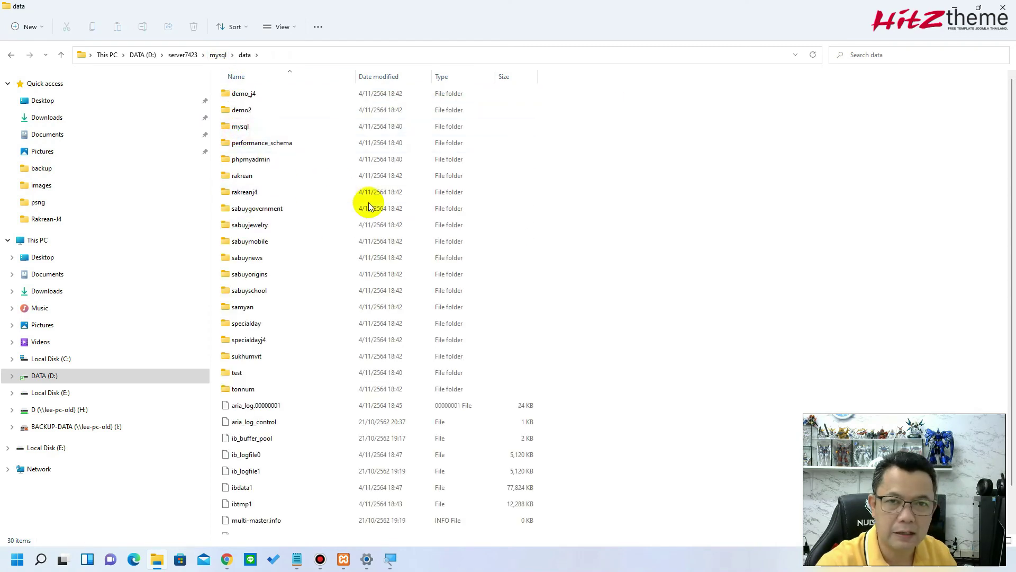
# Step: Locate the ibdata1 file in the data-old folder and reopen the data folder to compare its files
pyautogui.click(219, 56)
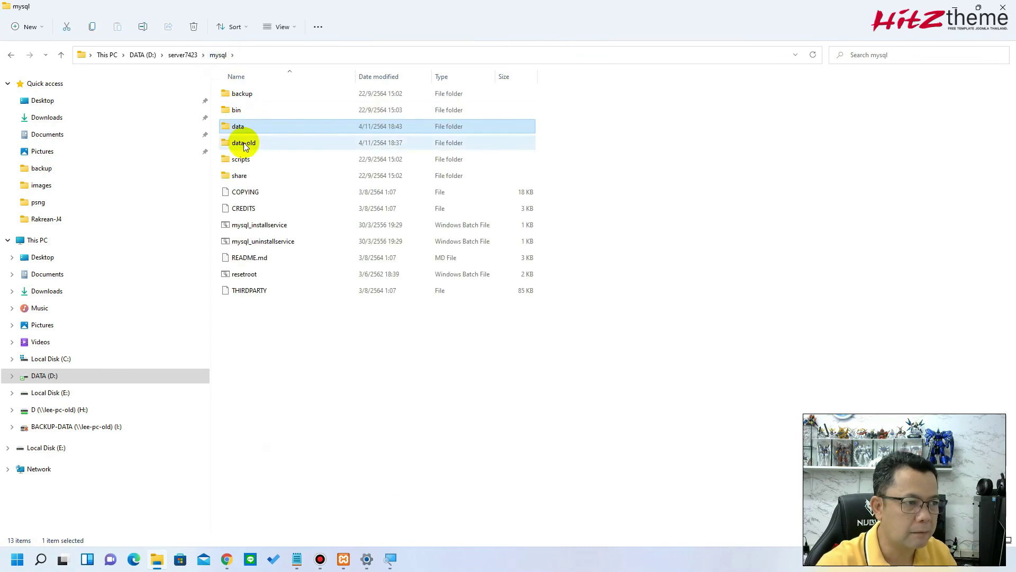
pyautogui.doubleClick(244, 141)
pyautogui.scroll(-1, 300, 346)
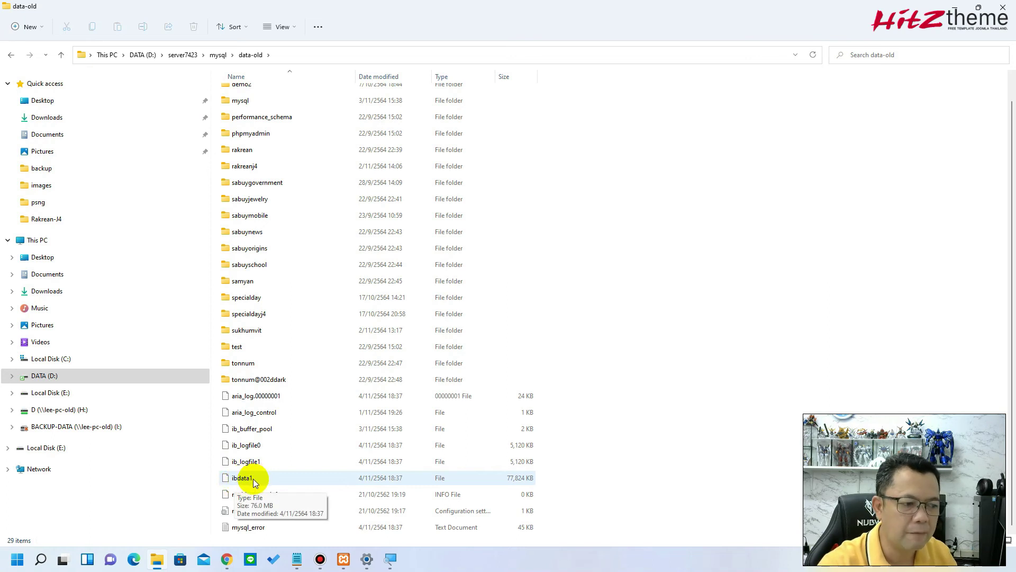
pyautogui.click(216, 55)
pyautogui.doubleClick(239, 127)
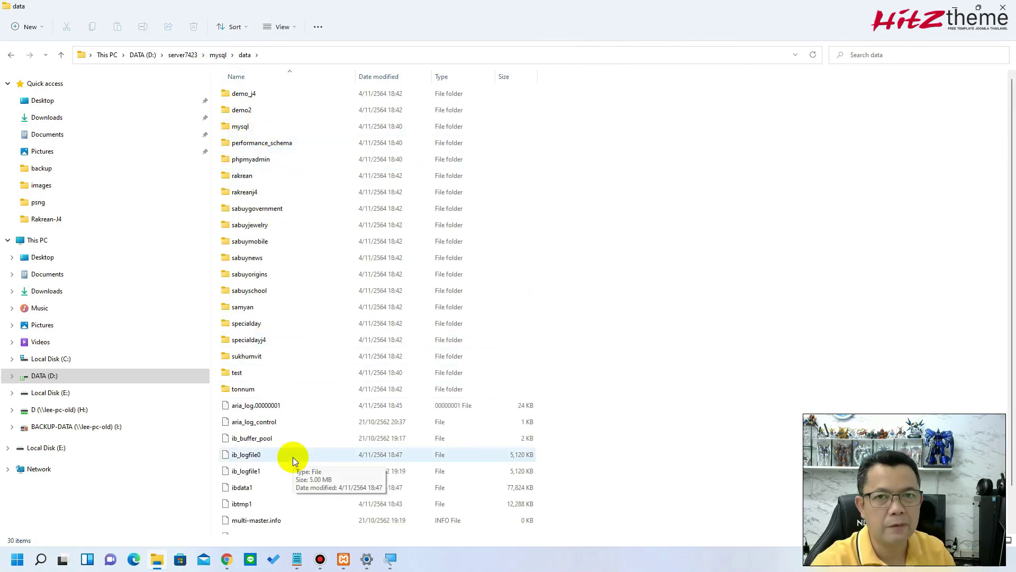
# Step: Review the database folders in data-old, such as demo_j4 and demo2, and return to the rebuilt data folder
pyautogui.click(218, 55)
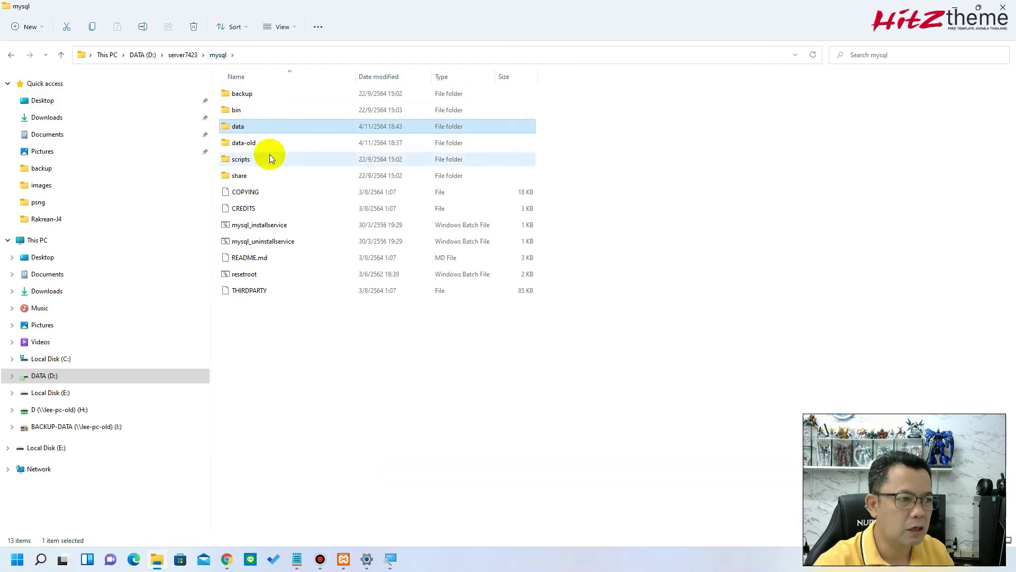
pyautogui.moveTo(254, 143)
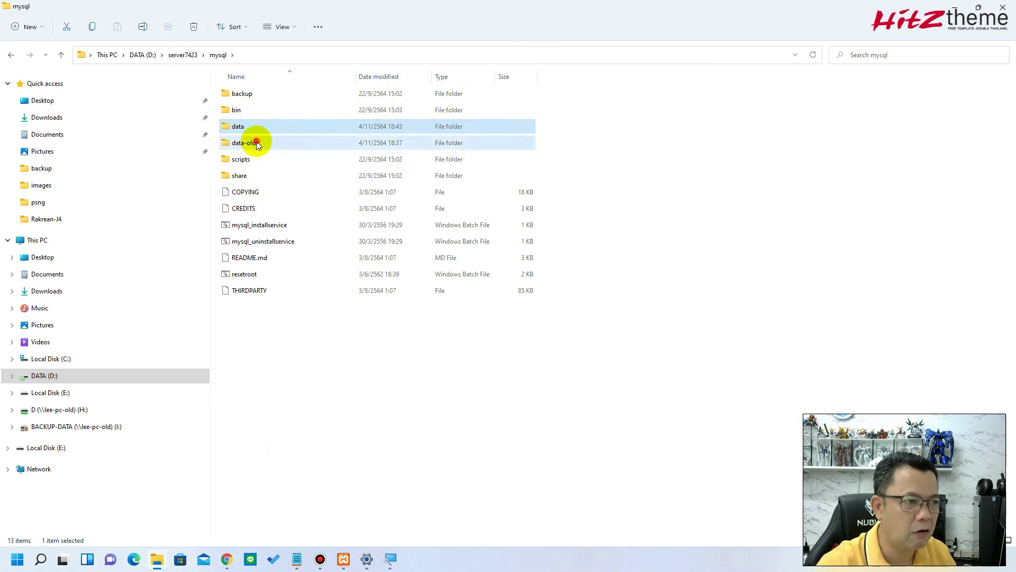
pyautogui.doubleClick(255, 143)
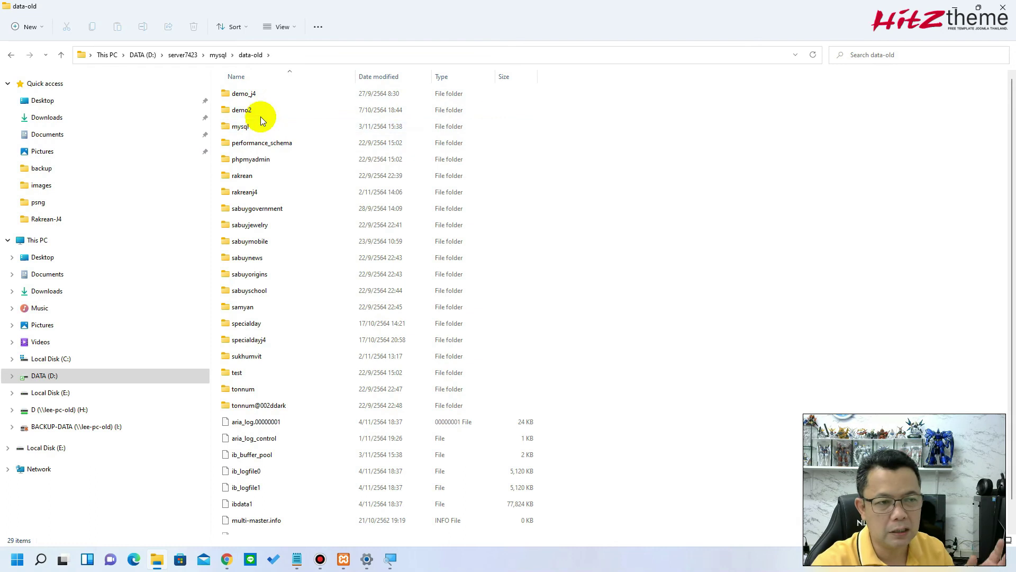
pyautogui.moveTo(264, 99)
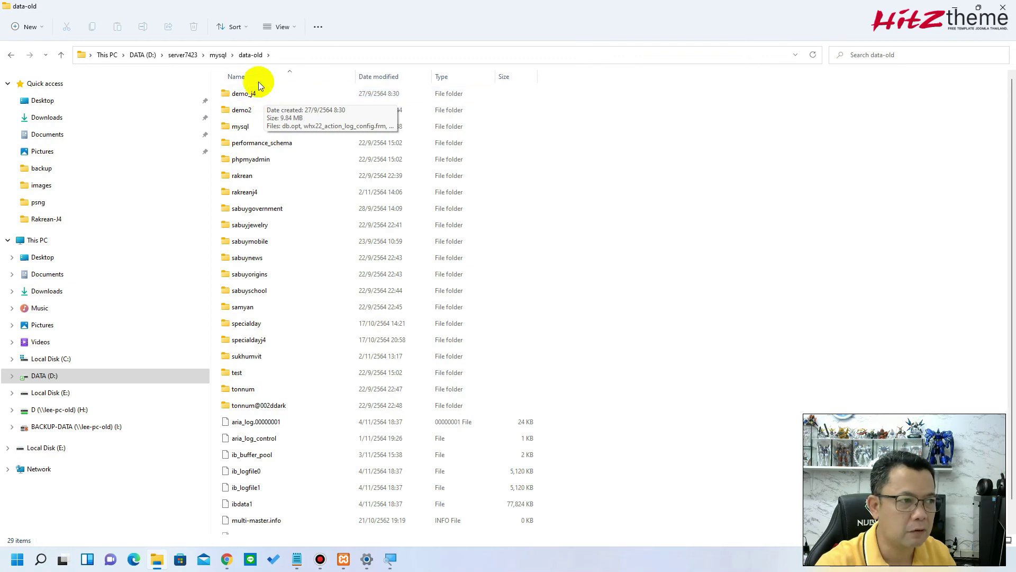
pyautogui.click(218, 54)
pyautogui.doubleClick(241, 129)
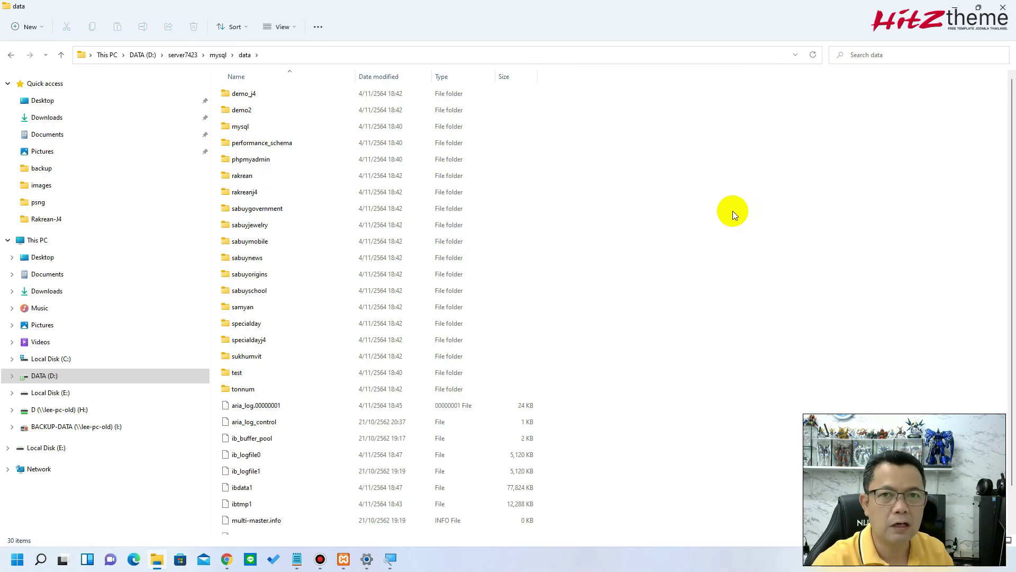
# Step: Minimize the folder window, switch to Chrome and open the localhost XAMPP dashboard in a new tab
pyautogui.click(954, 7)
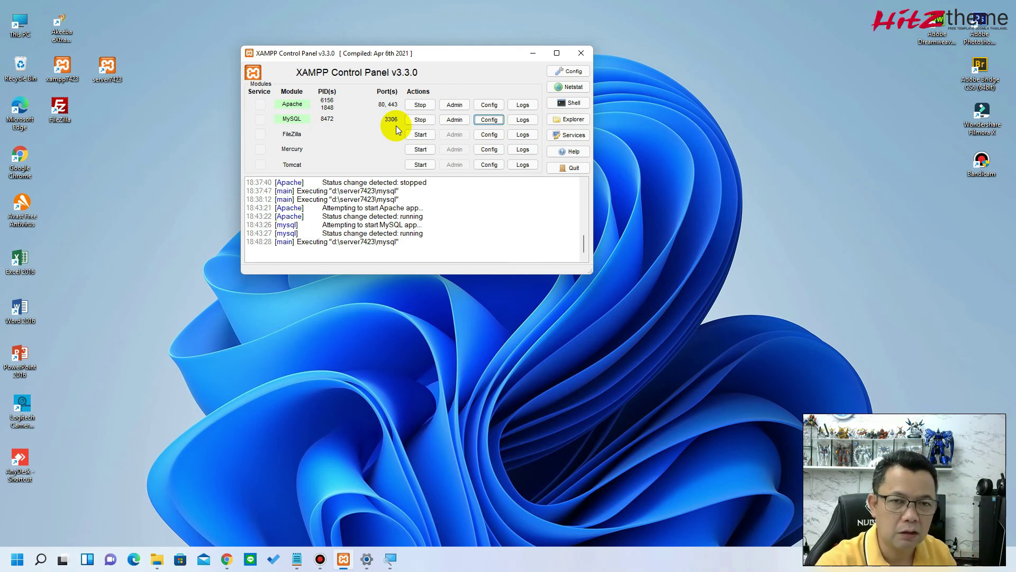
pyautogui.click(227, 559)
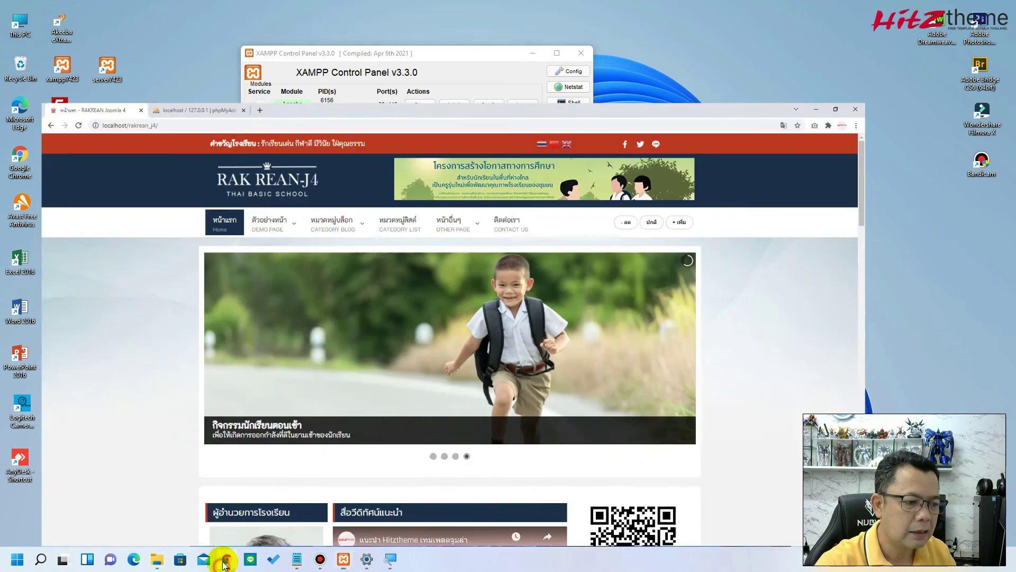
pyautogui.click(269, 8)
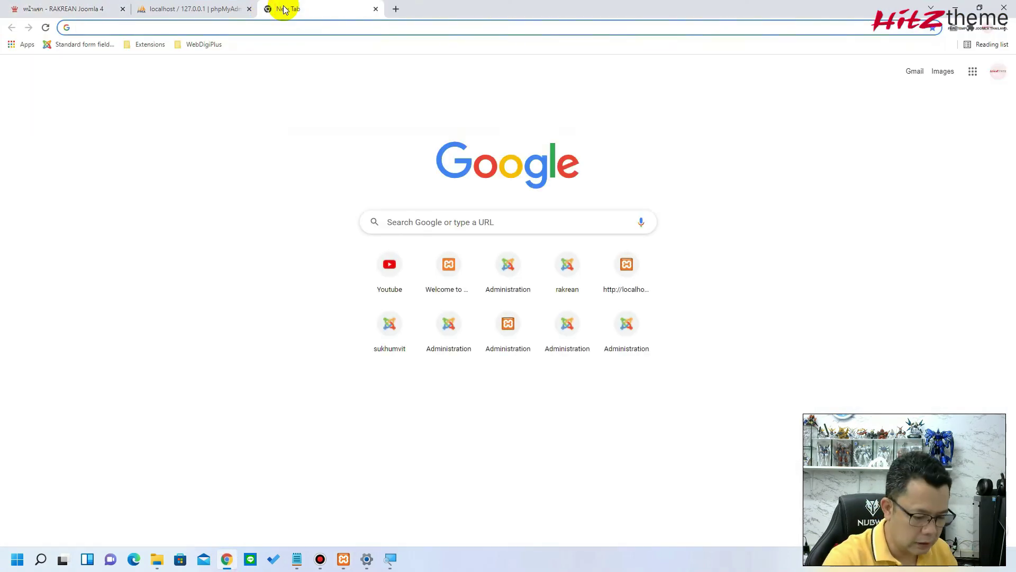
pyautogui.write('l')
pyautogui.press('End')
pyautogui.press('BackSpace')
pyautogui.press('BackSpace')
pyautogui.press('BackSpace')
pyautogui.press('BackSpace')
pyautogui.press('BackSpace')
pyautogui.press('BackSpace')
pyautogui.press('BackSpace')
pyautogui.press('BackSpace')
pyautogui.press('BackSpace')
pyautogui.press('BackSpace')
pyautogui.press('BackSpace')
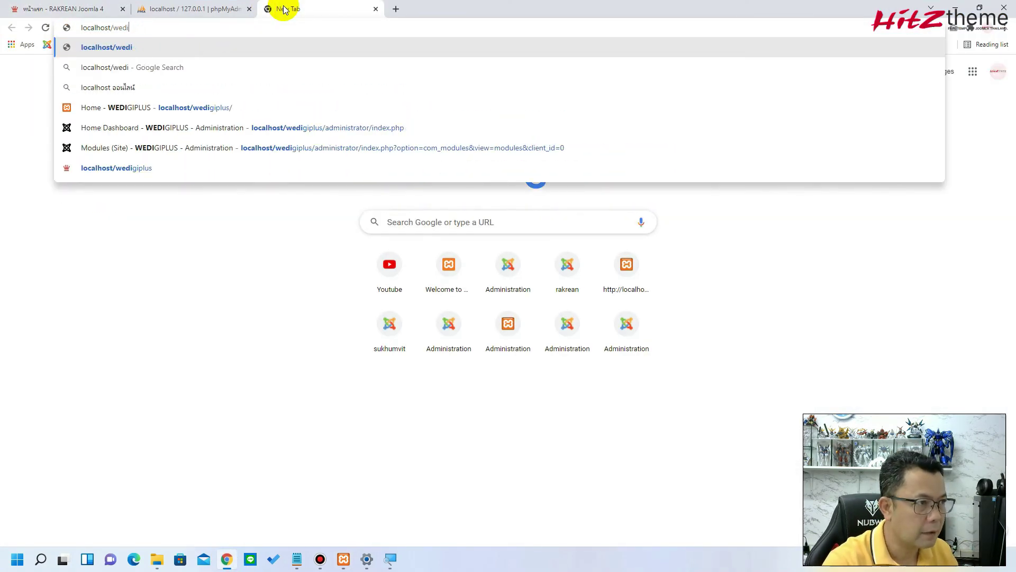
pyautogui.press('Return')
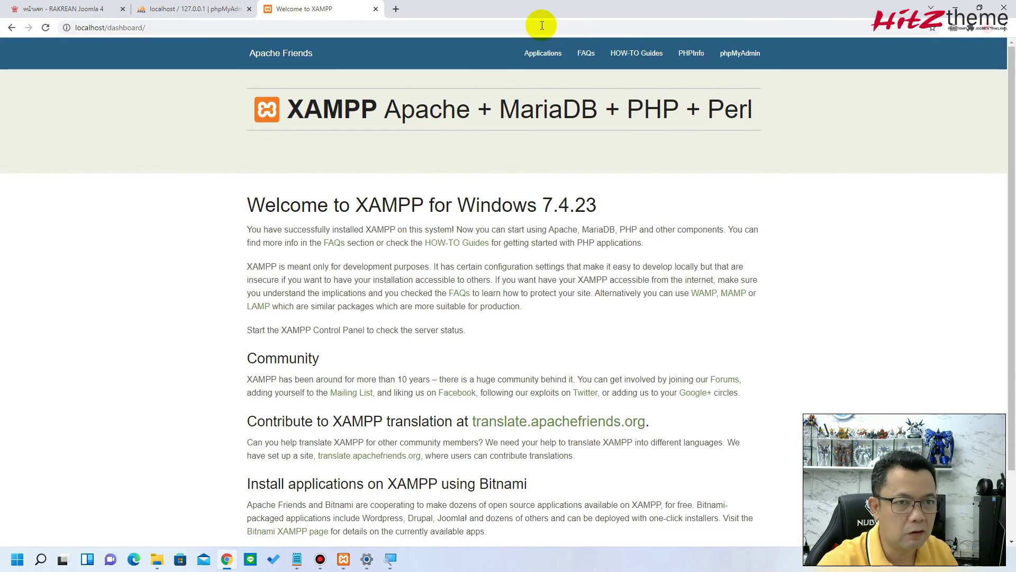
# Step: View the change password form for root on host localhost in phpMyAdmin and return to the localhost/rakrean_j4/ site tab
pyautogui.click(741, 59)
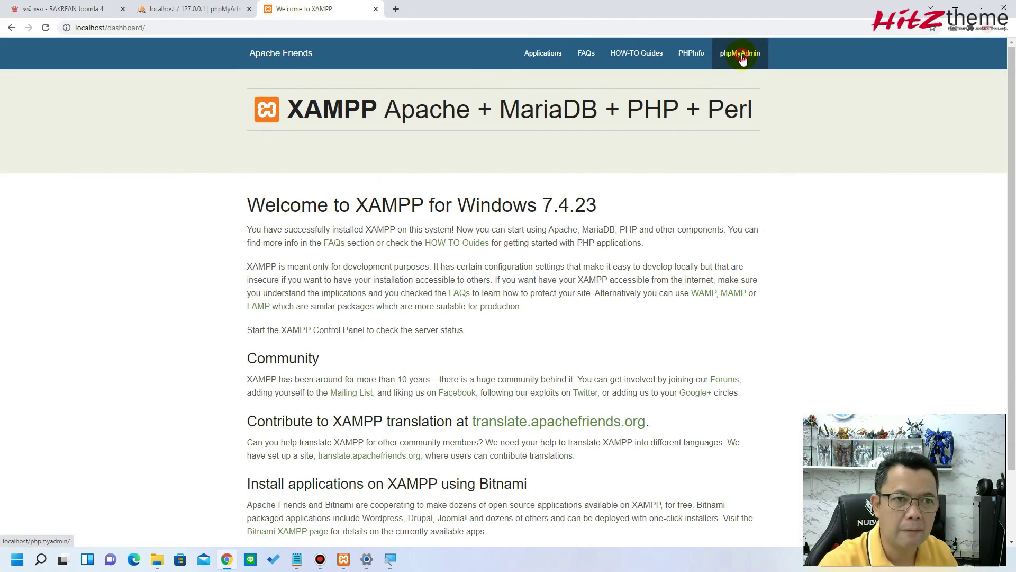
pyautogui.click(312, 59)
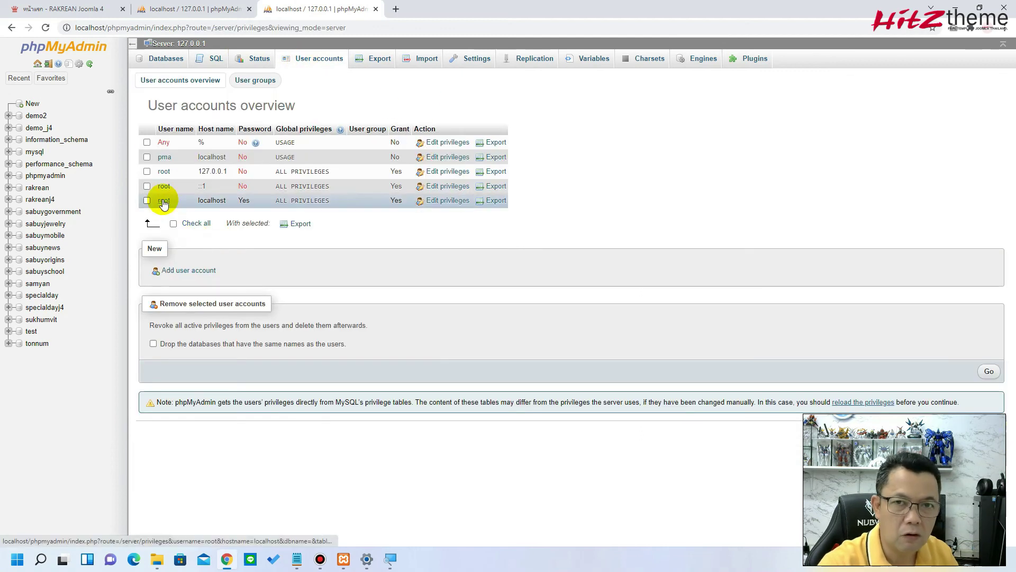
pyautogui.click(163, 203)
pyautogui.click(263, 80)
pyautogui.click(265, 201)
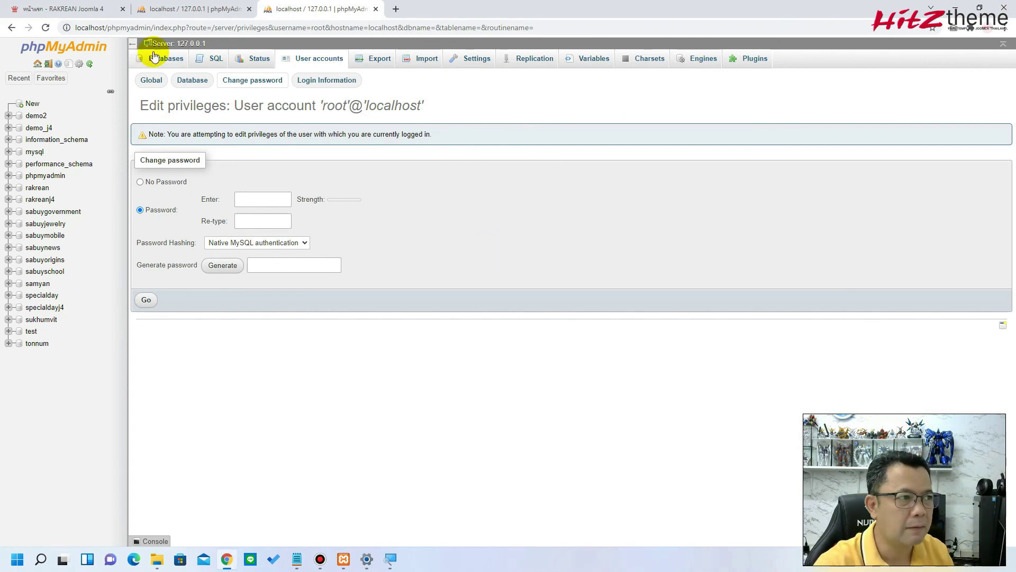
pyautogui.click(83, 6)
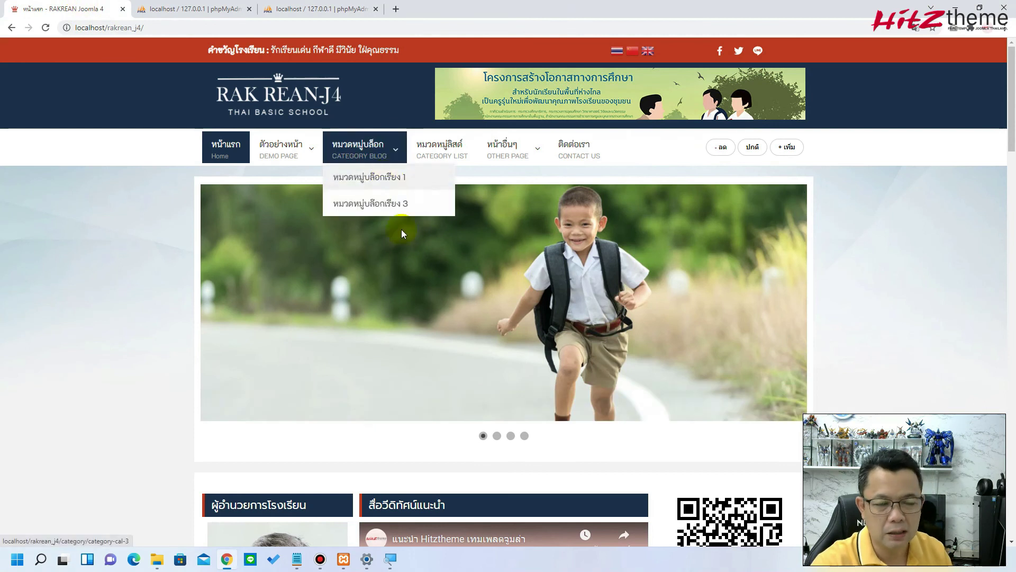